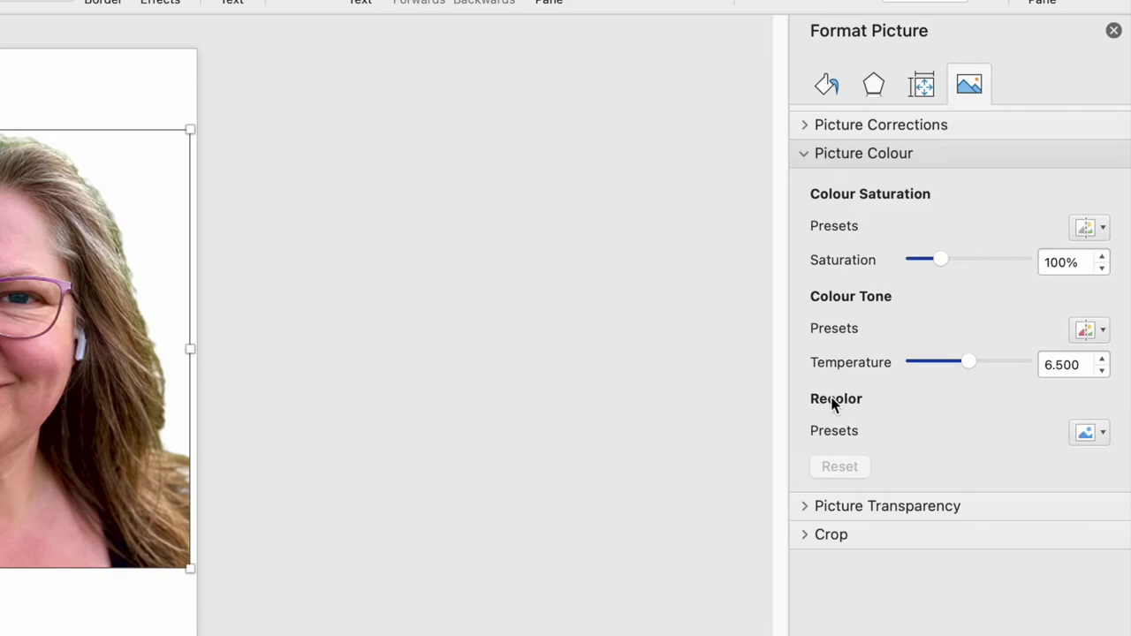
# Step: Recolor the portrait with the second of the three black-and-white presets and set its saturation to 50% and temperature to 3.490
pyautogui.click(1098, 436)
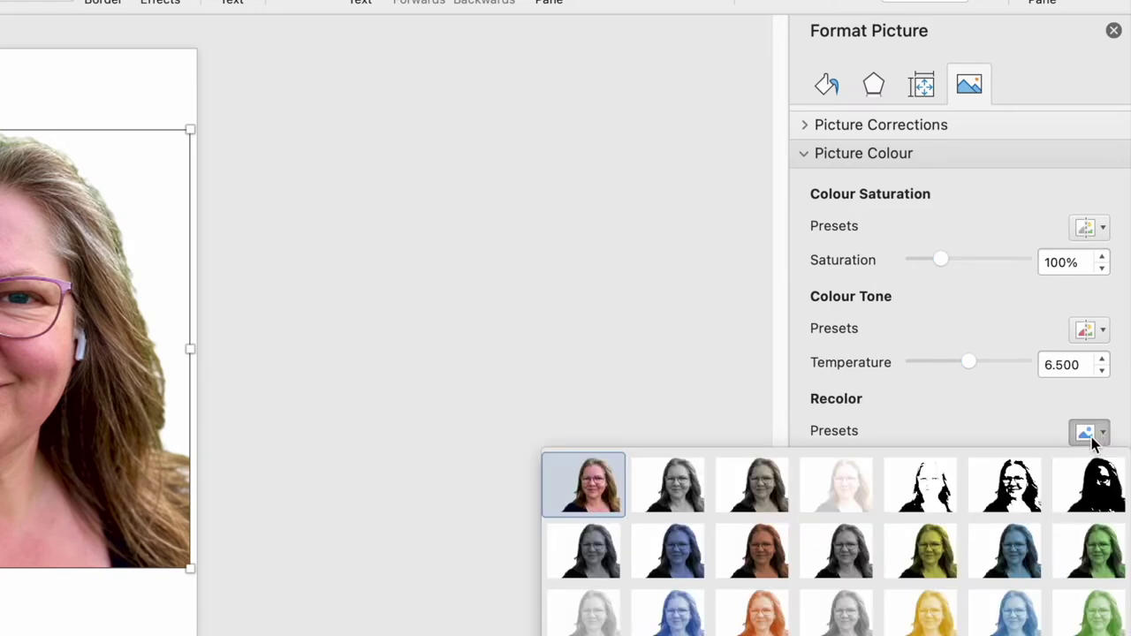
pyautogui.click(1014, 488)
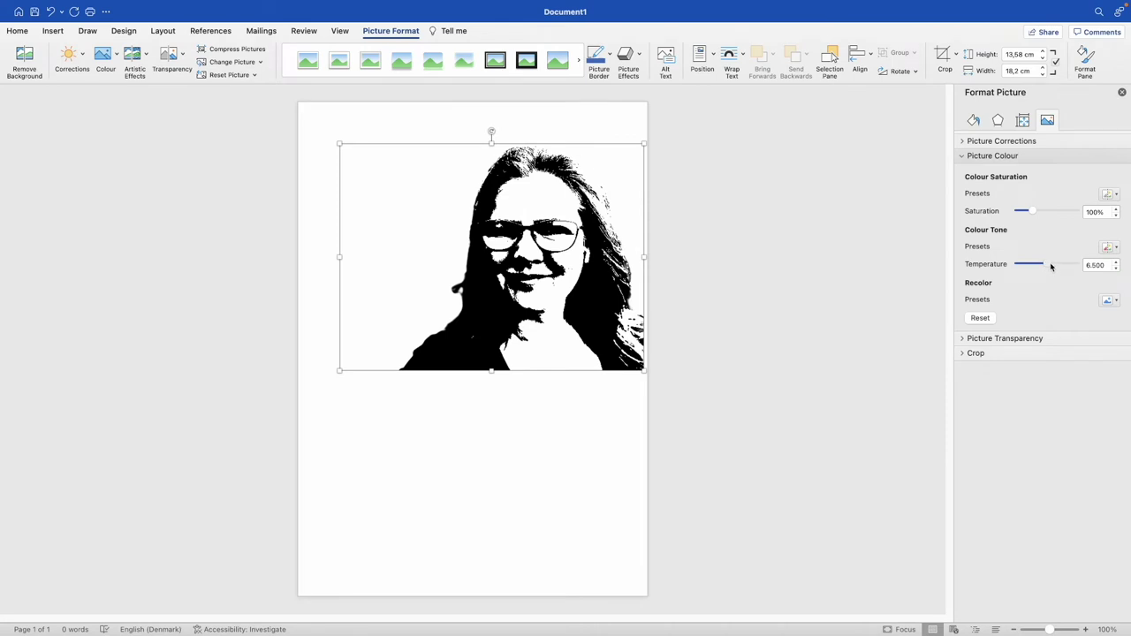
pyautogui.moveTo(1051, 266); pyautogui.dragTo(1026, 269)
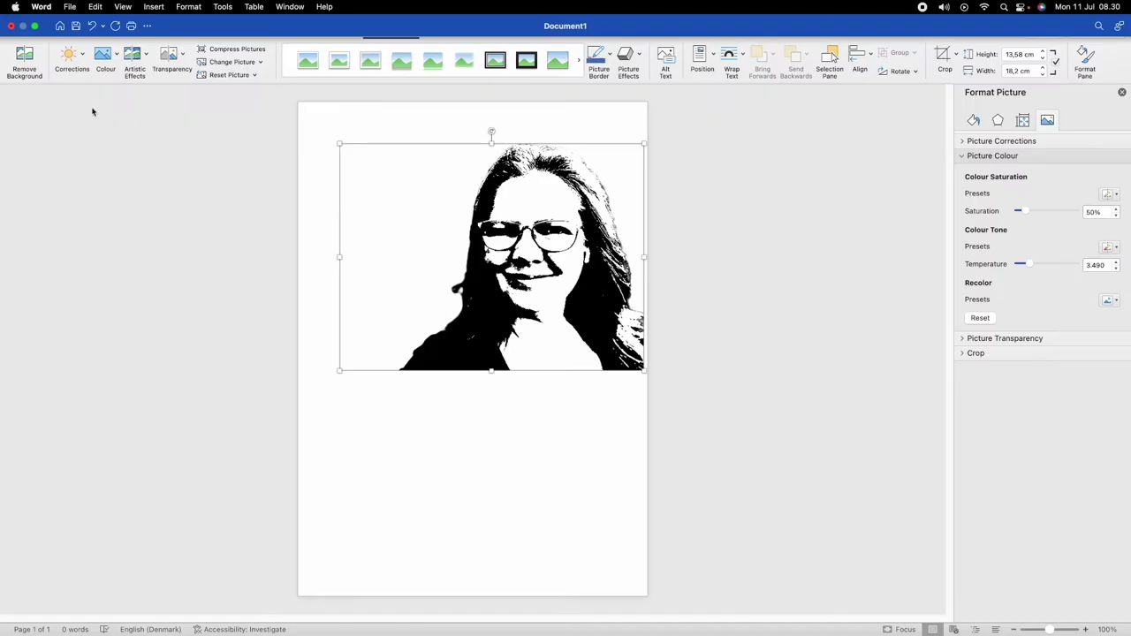
# Step: Start saving the Word document and browse for a save location other than the OneDrive folder
pyautogui.press('super+s')
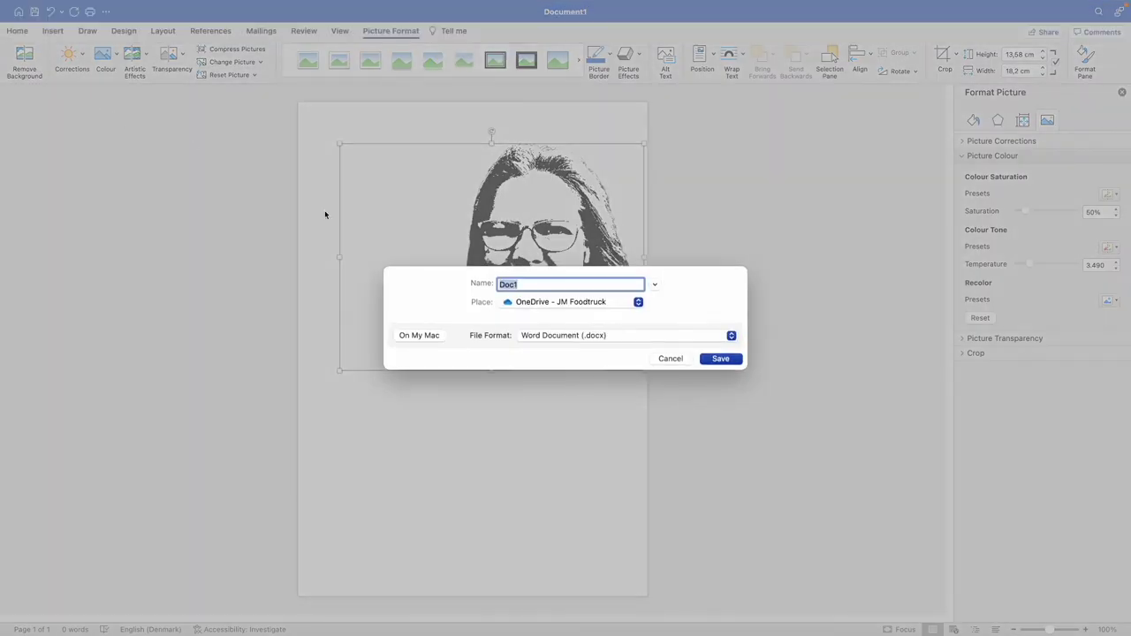
pyautogui.click(637, 303)
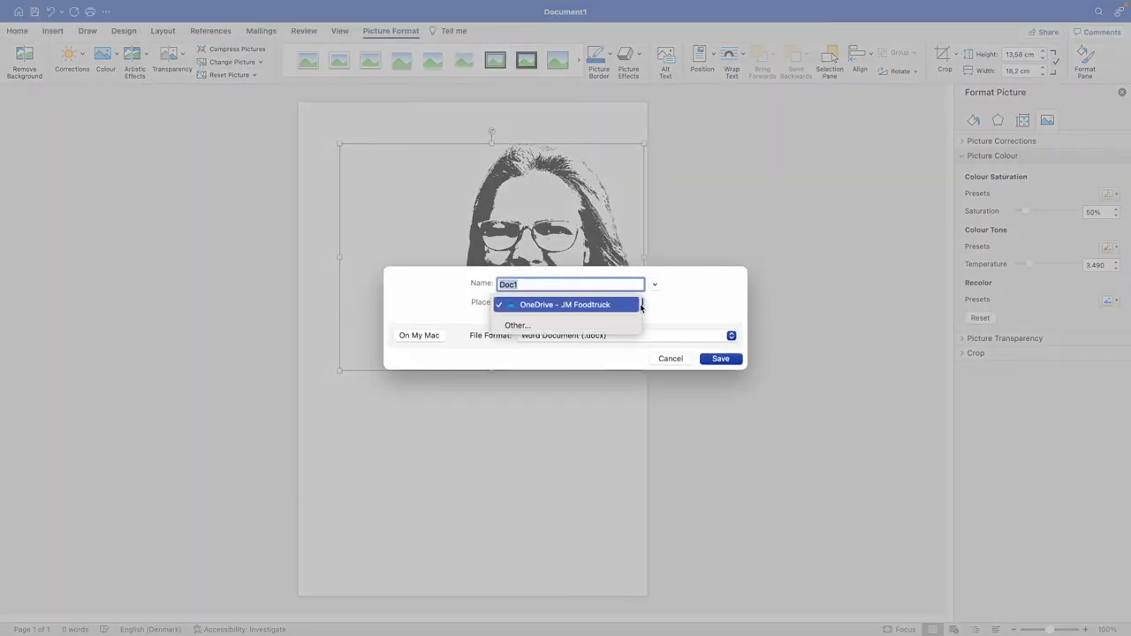
pyautogui.click(619, 325)
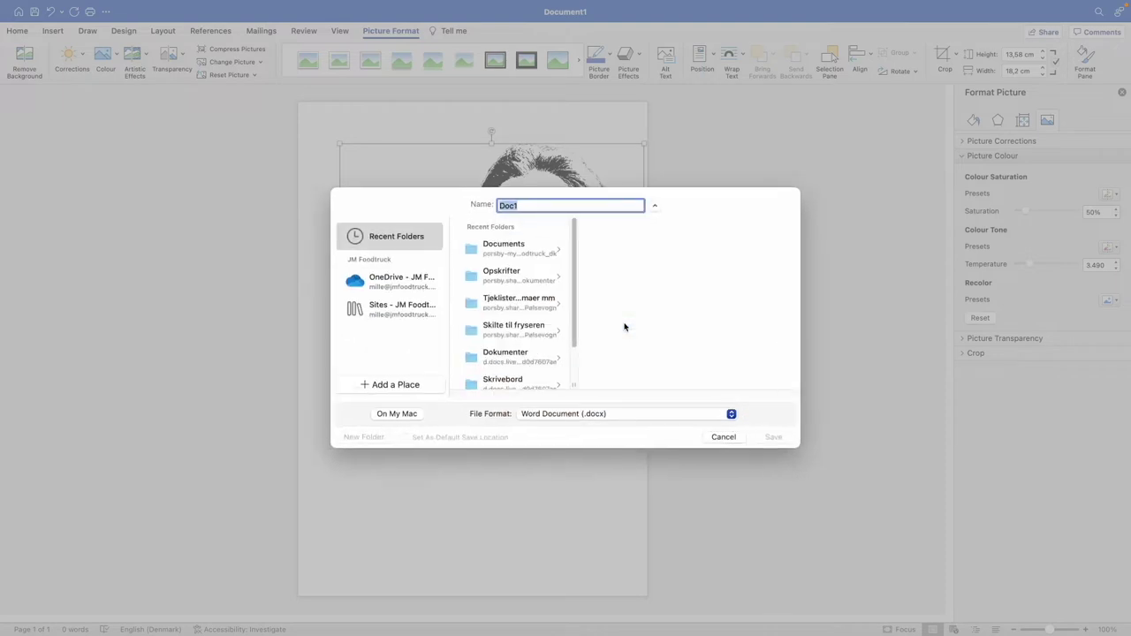
# Step: Switch to Chrome, search Google for "Britney spears" and show the image results
pyautogui.write('Britne')
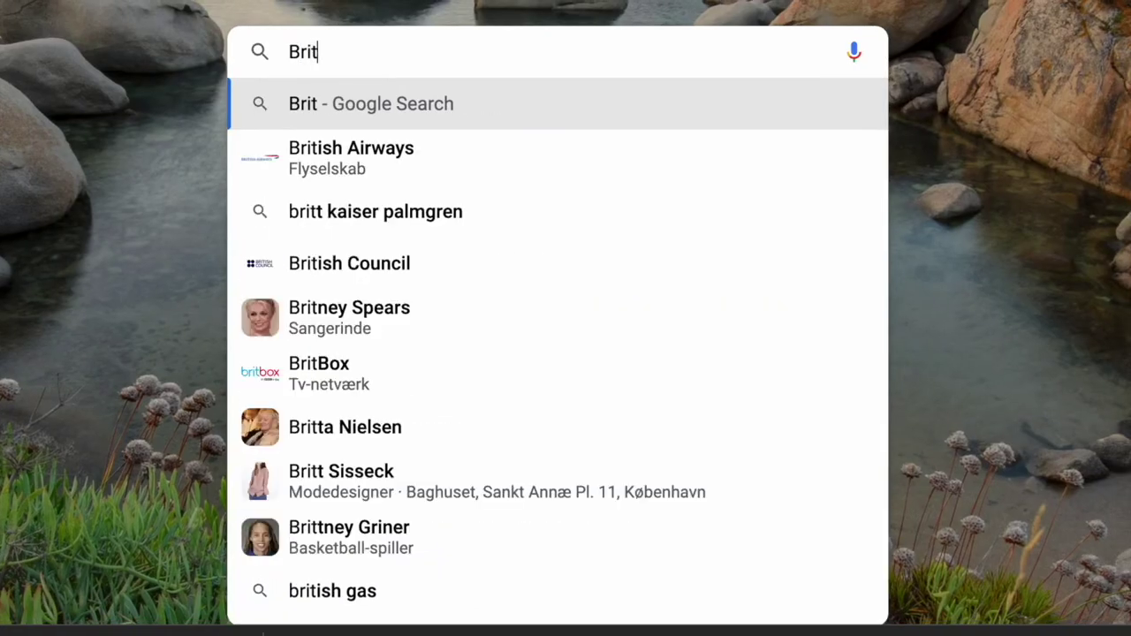
pyautogui.write('y so')
pyautogui.press('BackSpace')
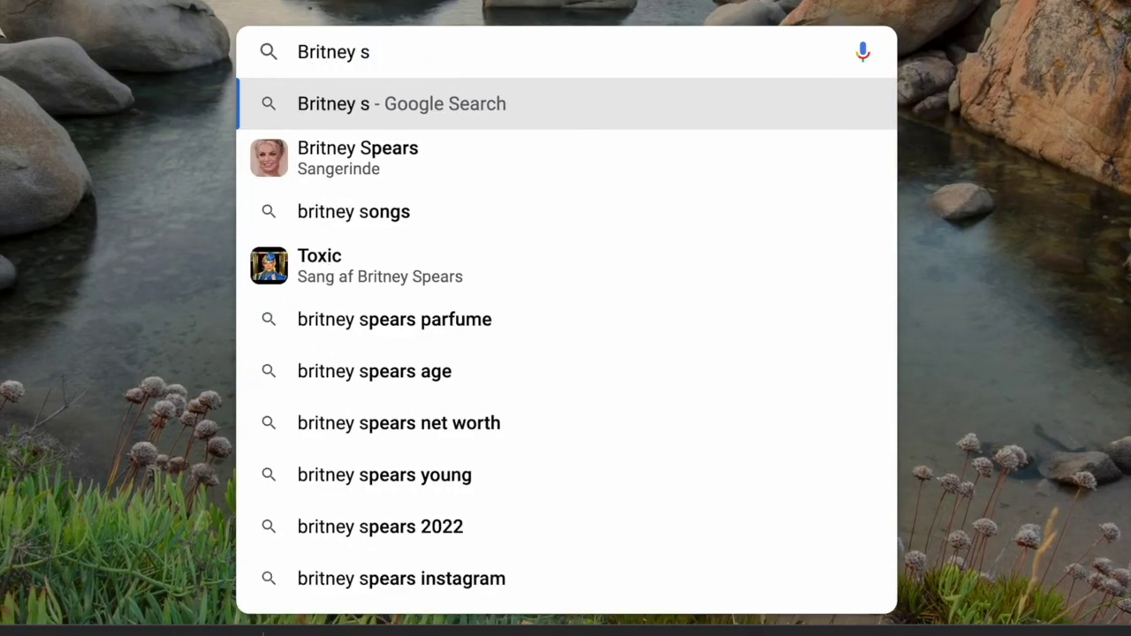
pyautogui.write('pears')
pyautogui.press('Return')
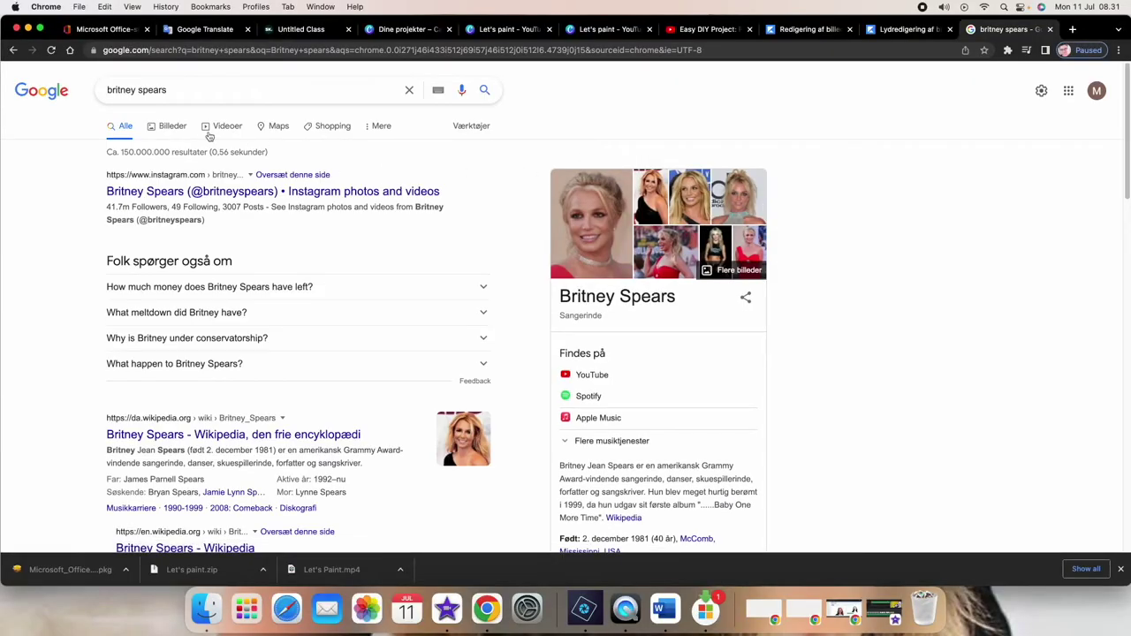
pyautogui.click(172, 126)
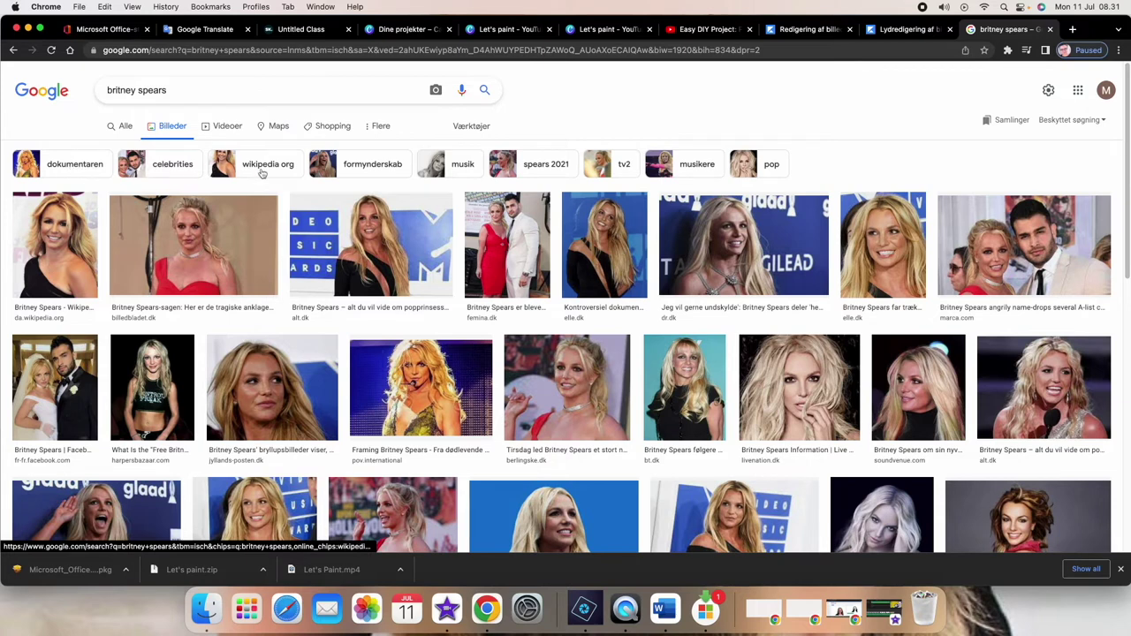
# Step: Refine the image search to "britney spears portrait"
pyautogui.press('/')
pyautogui.write('portrait')
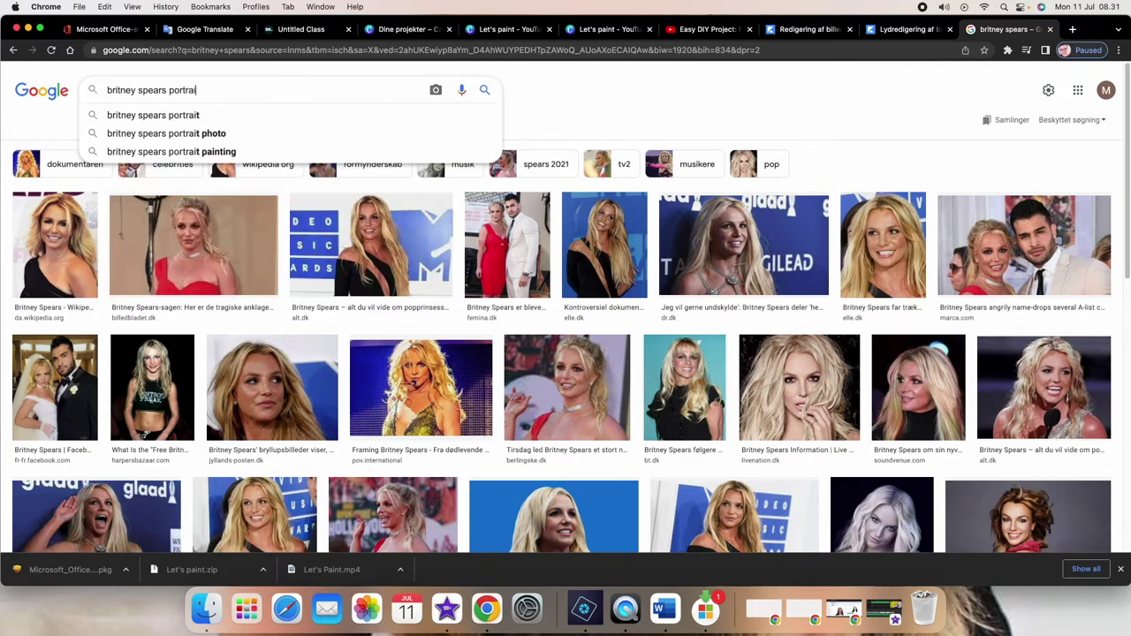
pyautogui.press('Return')
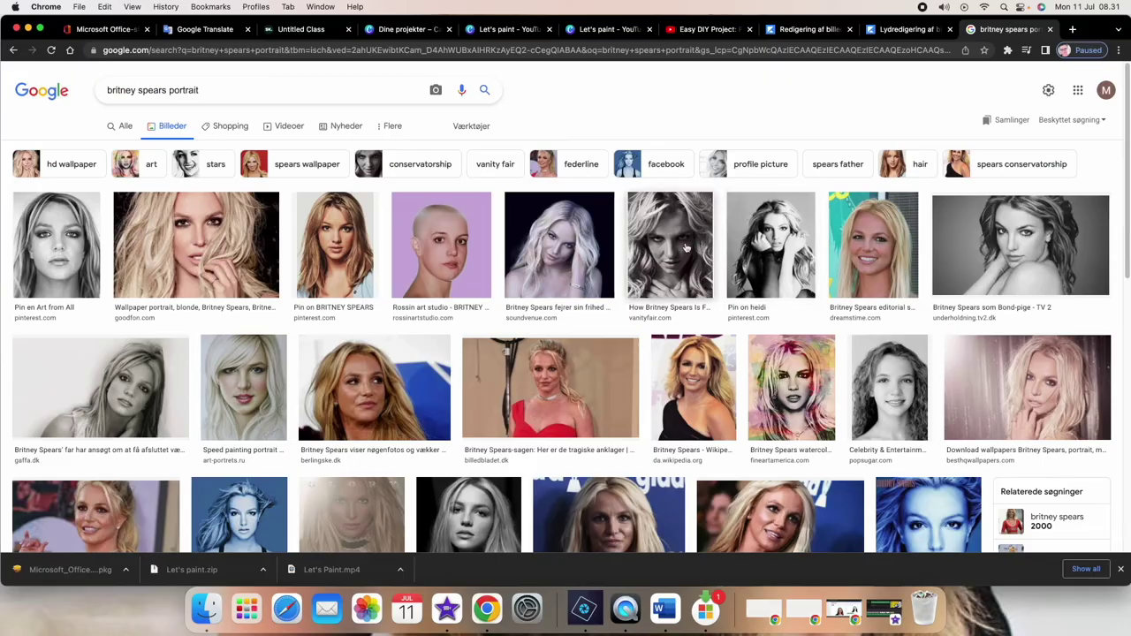
# Step: Save the black-and-white Vanity Fair portrait to the Downloads folder as "brit 1"
pyautogui.click(686, 248)
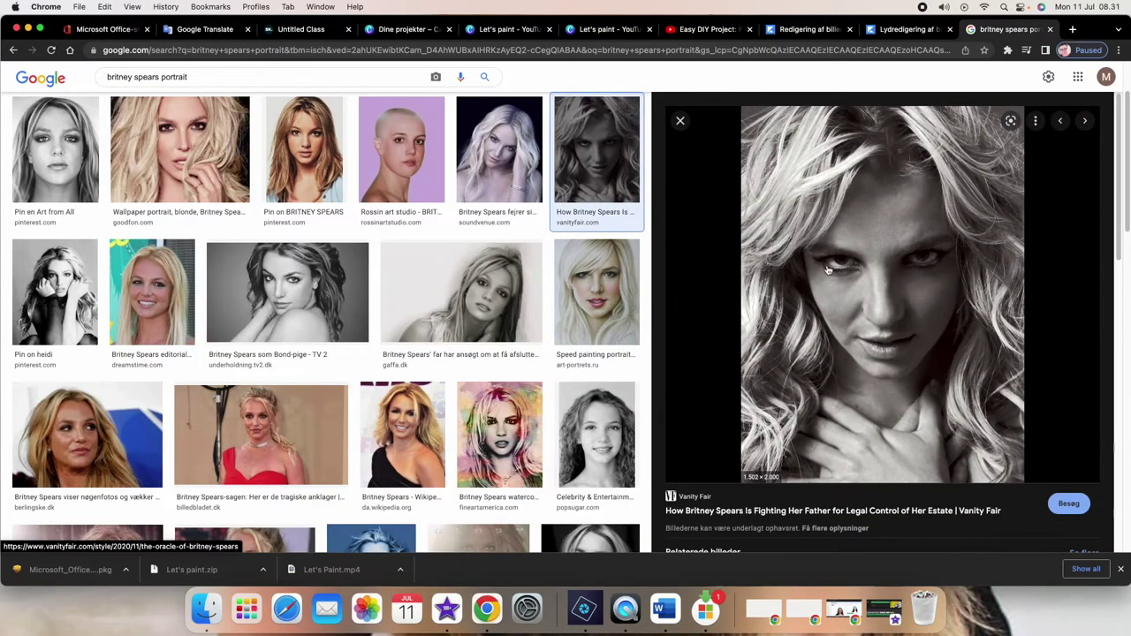
pyautogui.rightClick(854, 274)
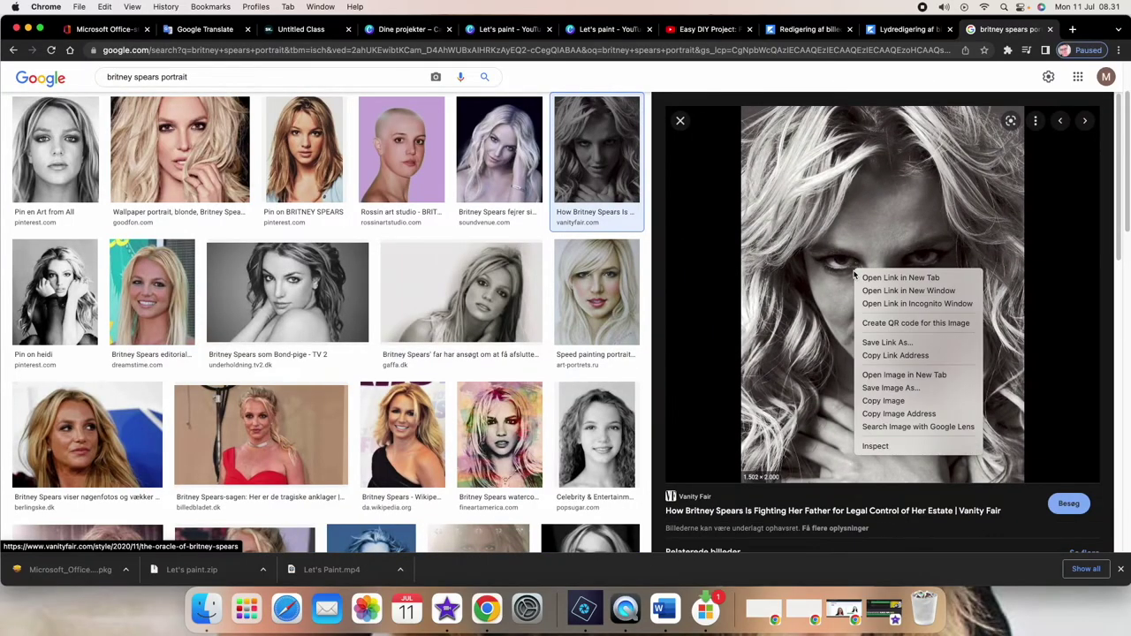
pyautogui.click(889, 387)
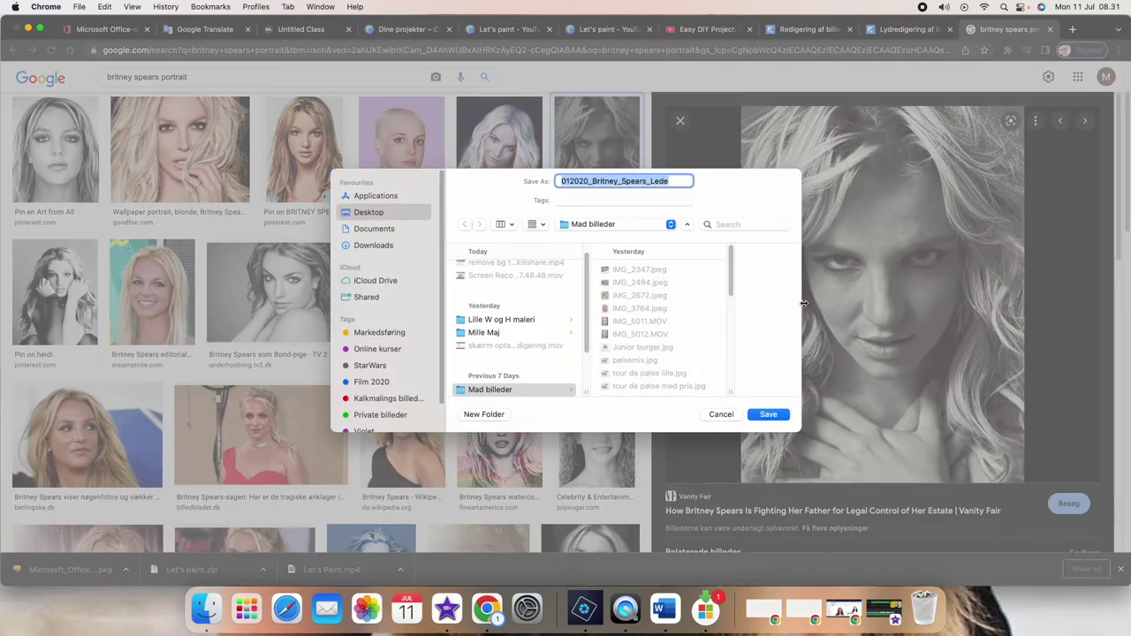
pyautogui.write('brit 1')
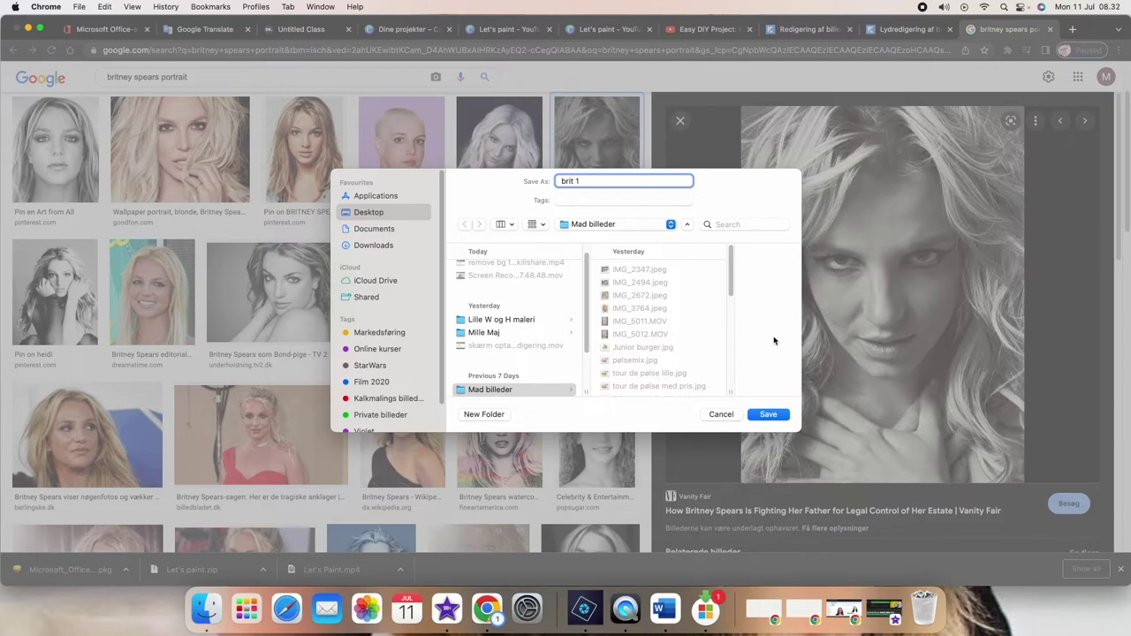
pyautogui.click(379, 250)
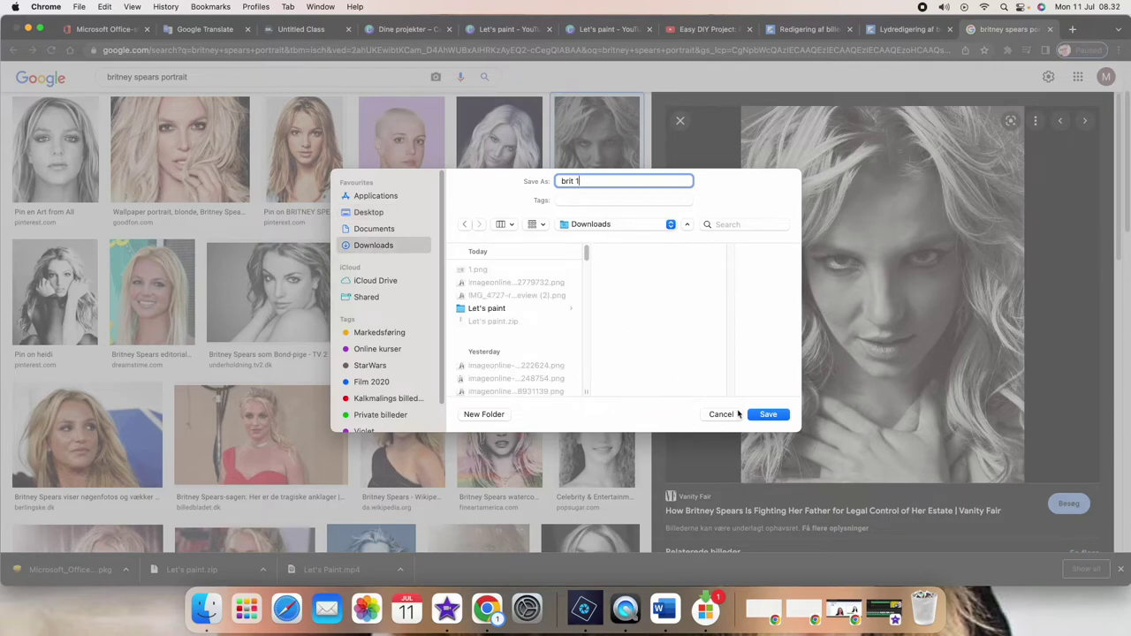
pyautogui.click(766, 414)
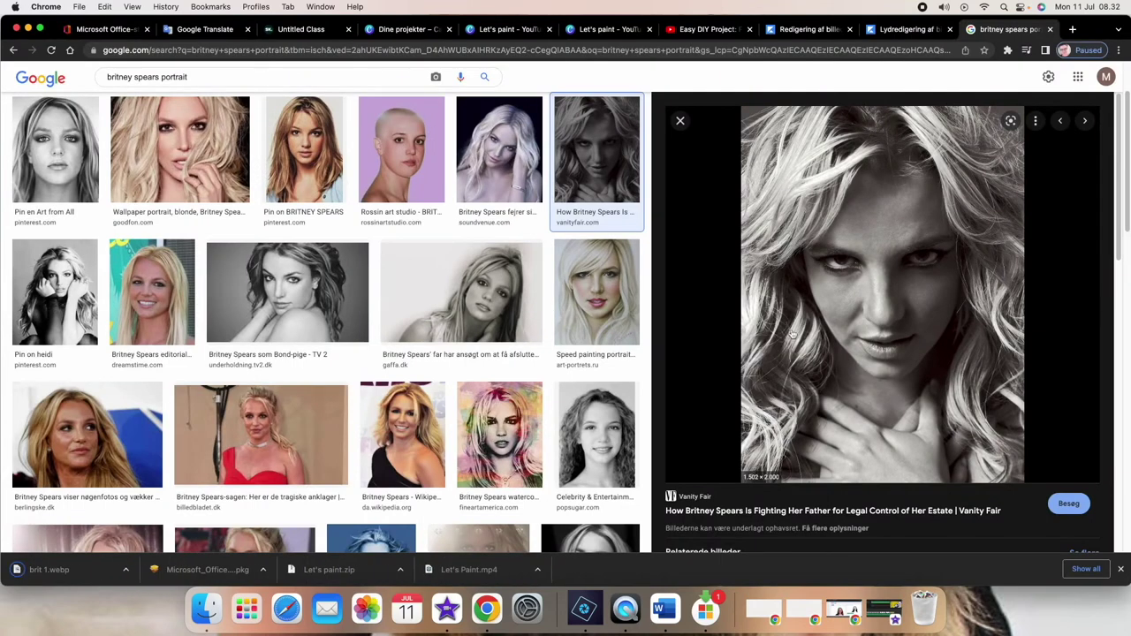
# Step: Save the blonde wallpaper portrait from goodfon.com to the Downloads folder as "brit 2"
pyautogui.click(191, 147)
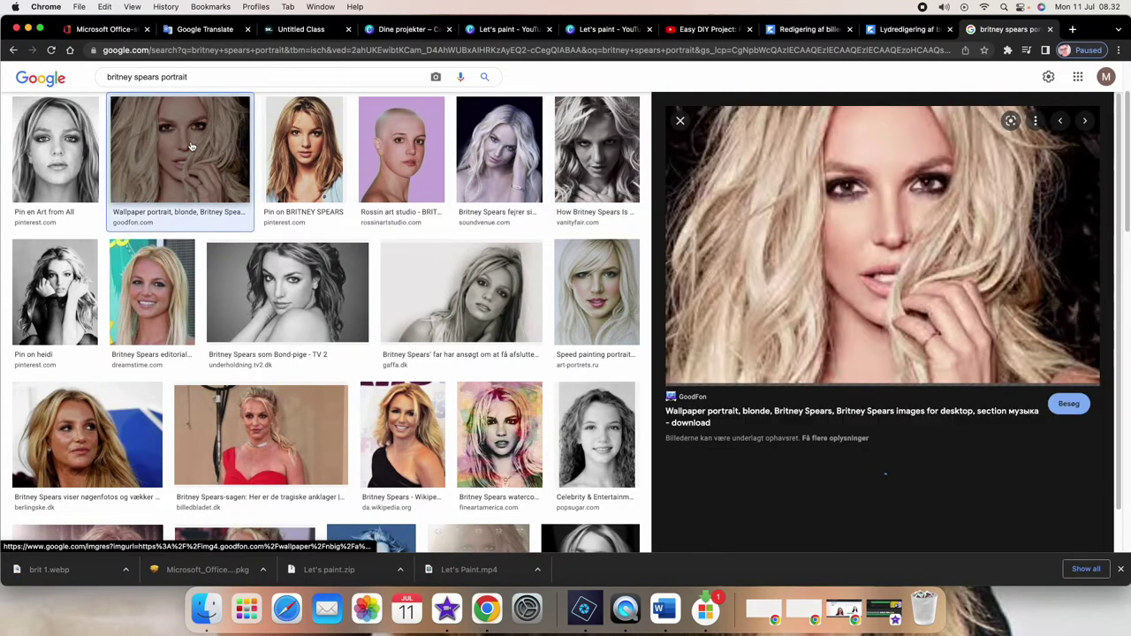
pyautogui.rightClick(821, 218)
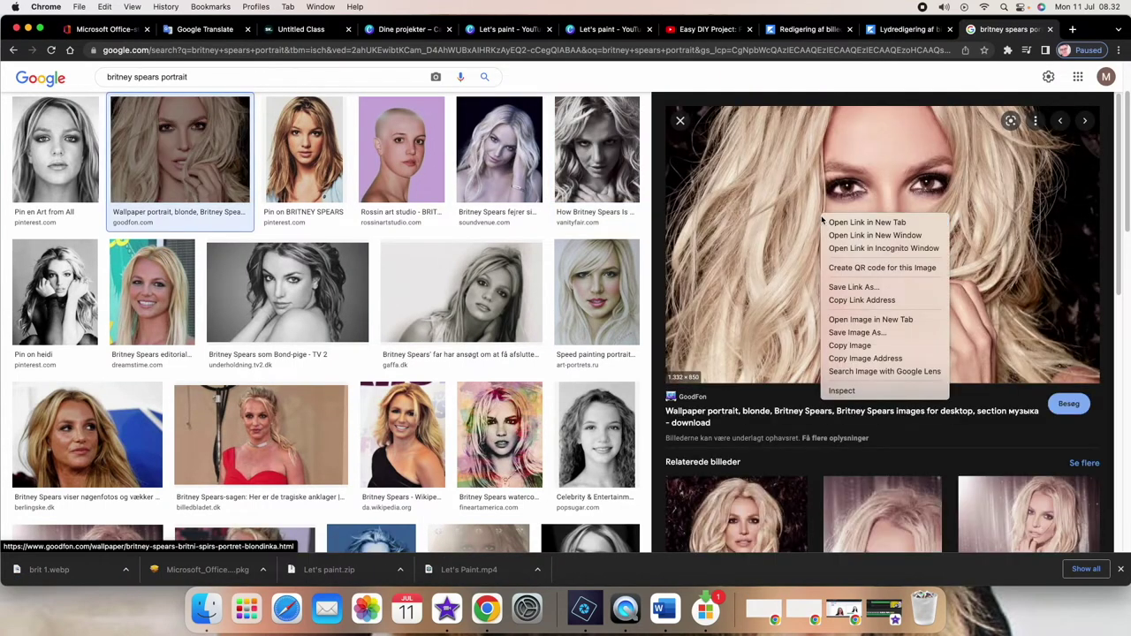
pyautogui.click(857, 333)
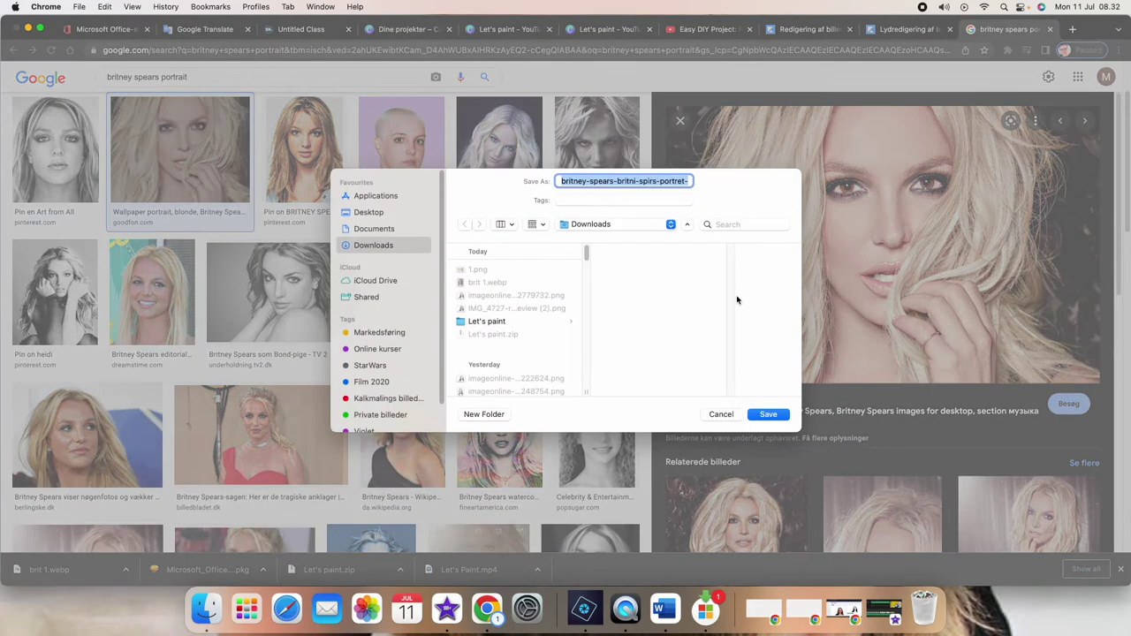
pyautogui.write('brit 2')
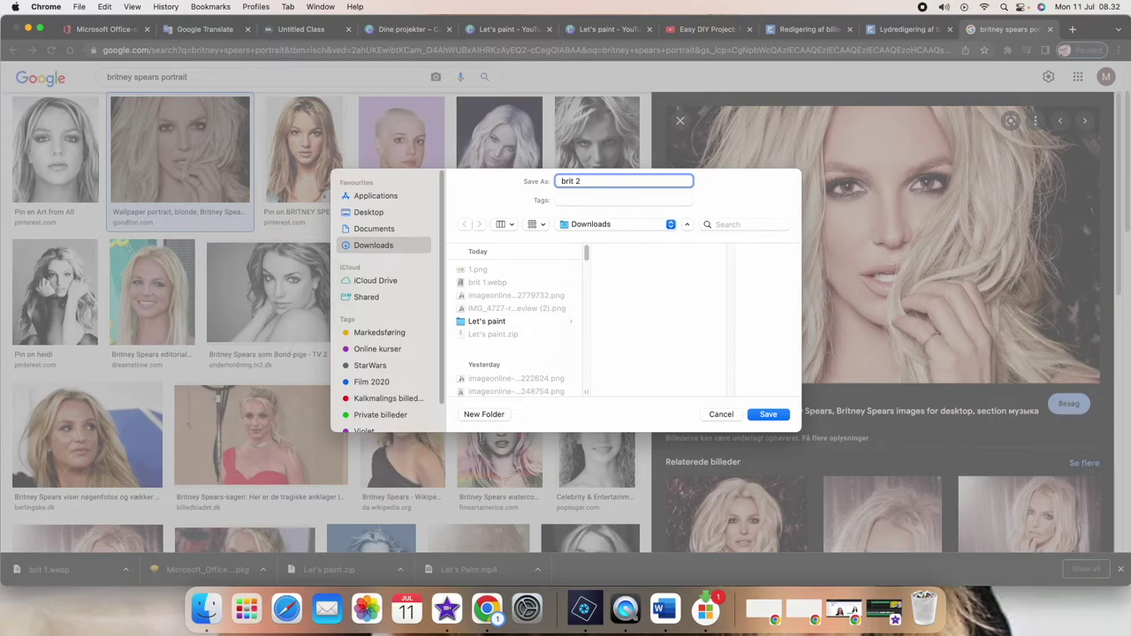
pyautogui.click(769, 415)
# Step: Try to save the related "Baby One More Time" portrait from quientocaque.com to Downloads as "brit 3"
pyautogui.scroll(-5, 772, 408)
pyautogui.scroll(-3, 880, 417)
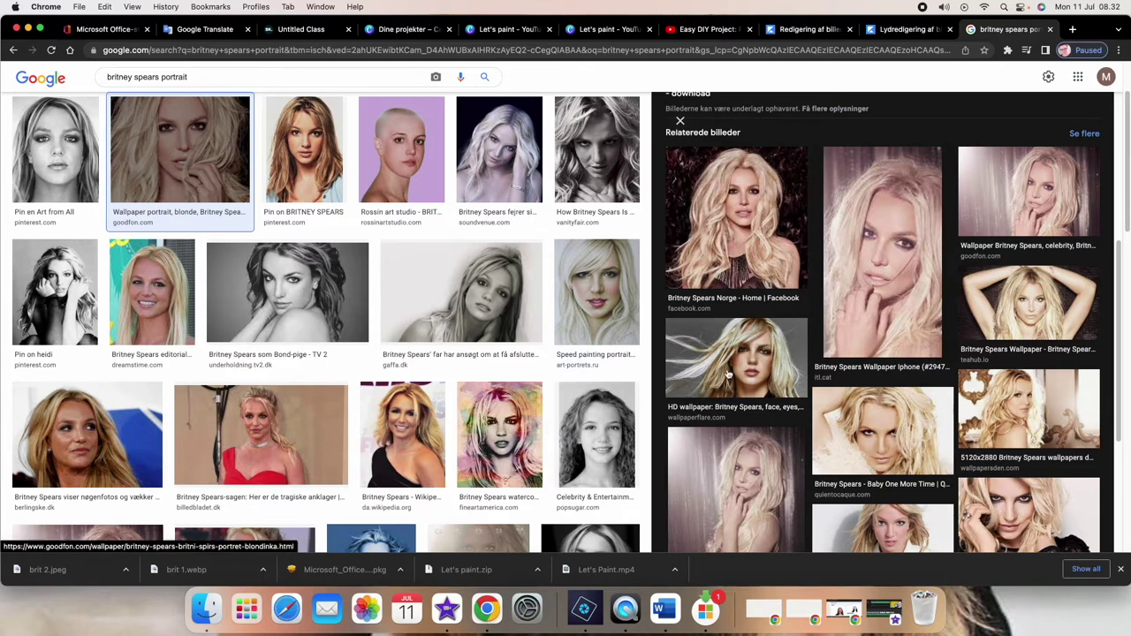
pyautogui.click(887, 438)
pyautogui.rightClick(895, 287)
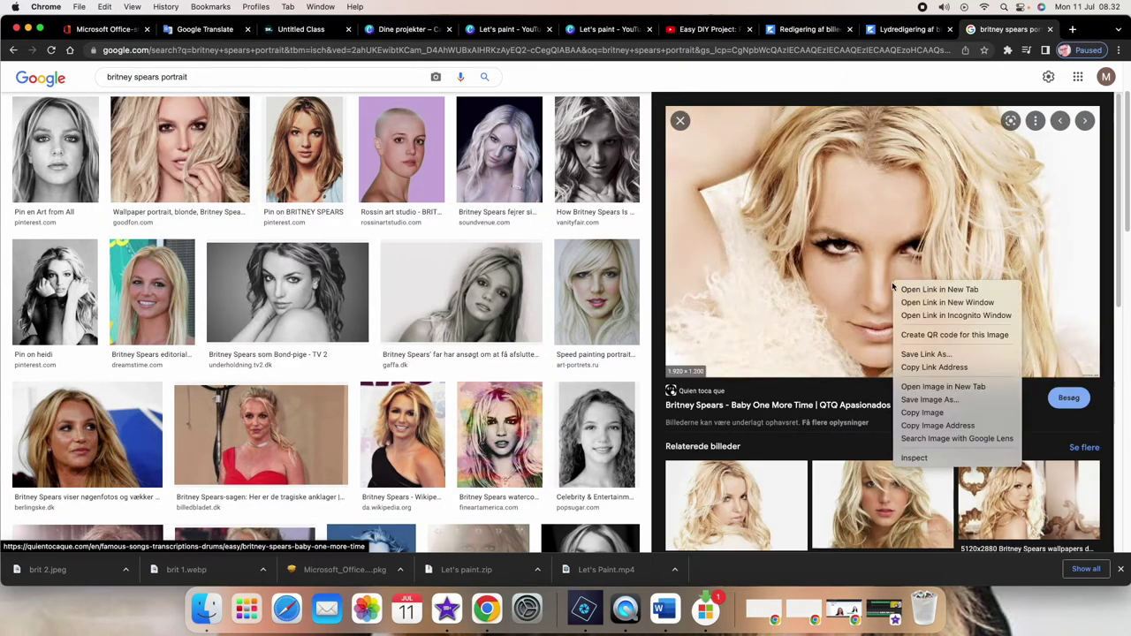
pyautogui.click(933, 401)
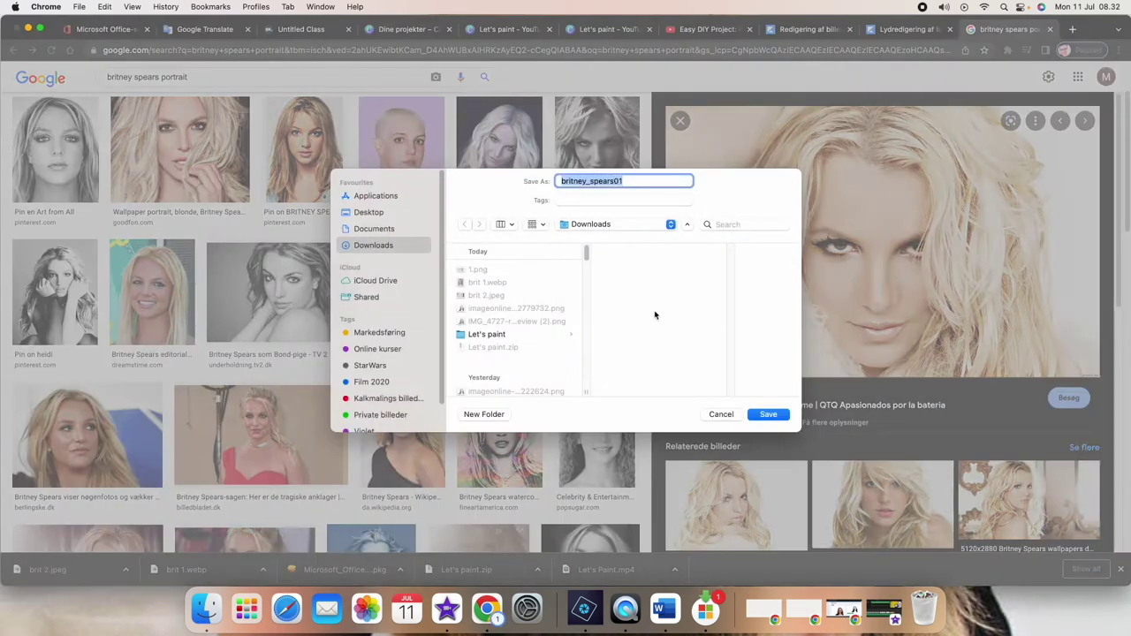
pyautogui.write('br')
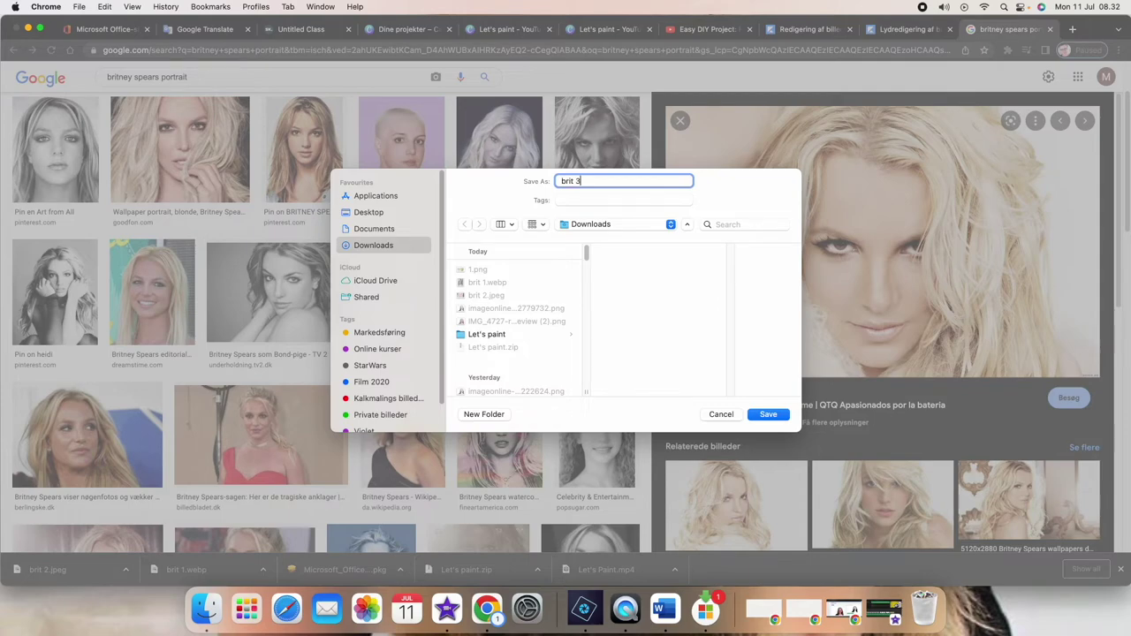
pyautogui.write('it 3')
pyautogui.press('Return')
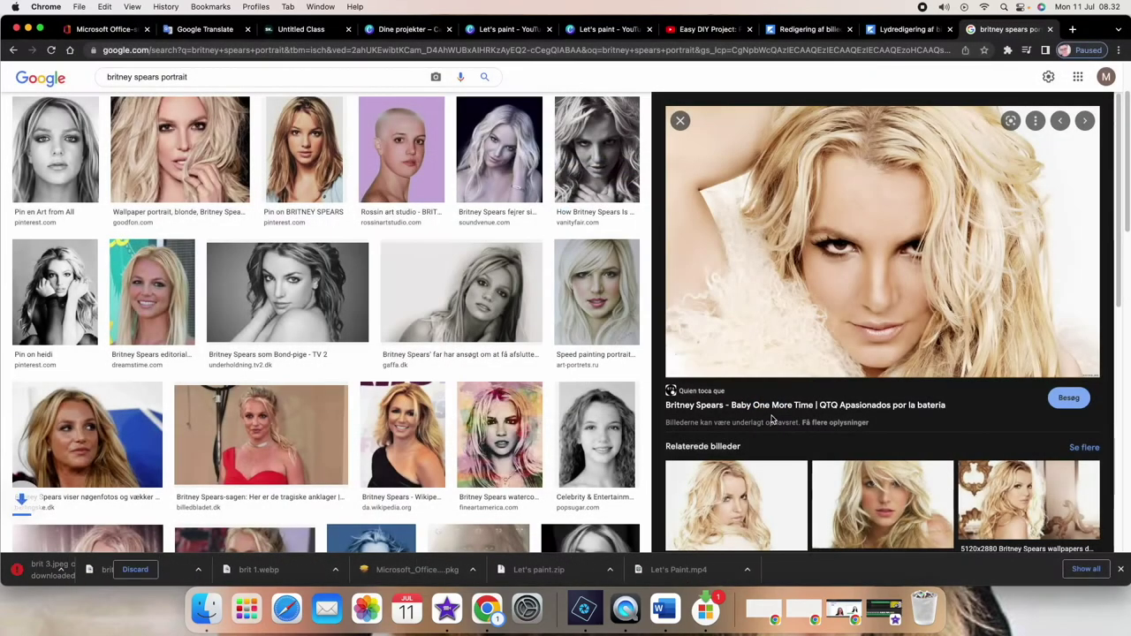
# Step: Save the wallpaperflare.com portrait of Britney Spears in a pink hat to the Downloads folder as "brit 4"
pyautogui.scroll(-3, 512, 425)
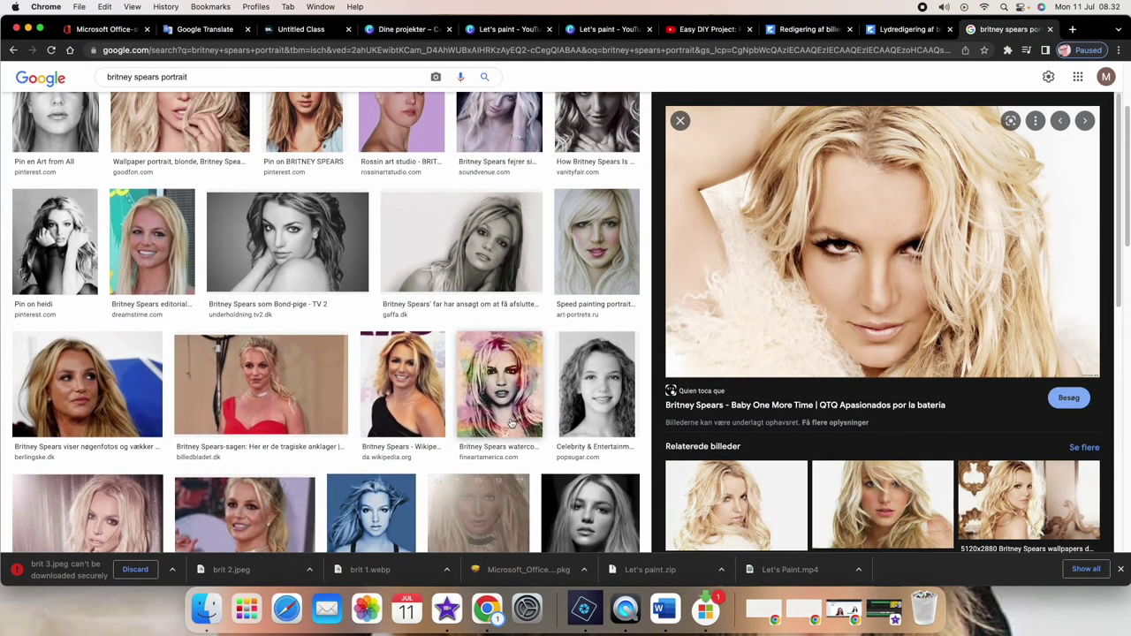
pyautogui.scroll(-3, 511, 424)
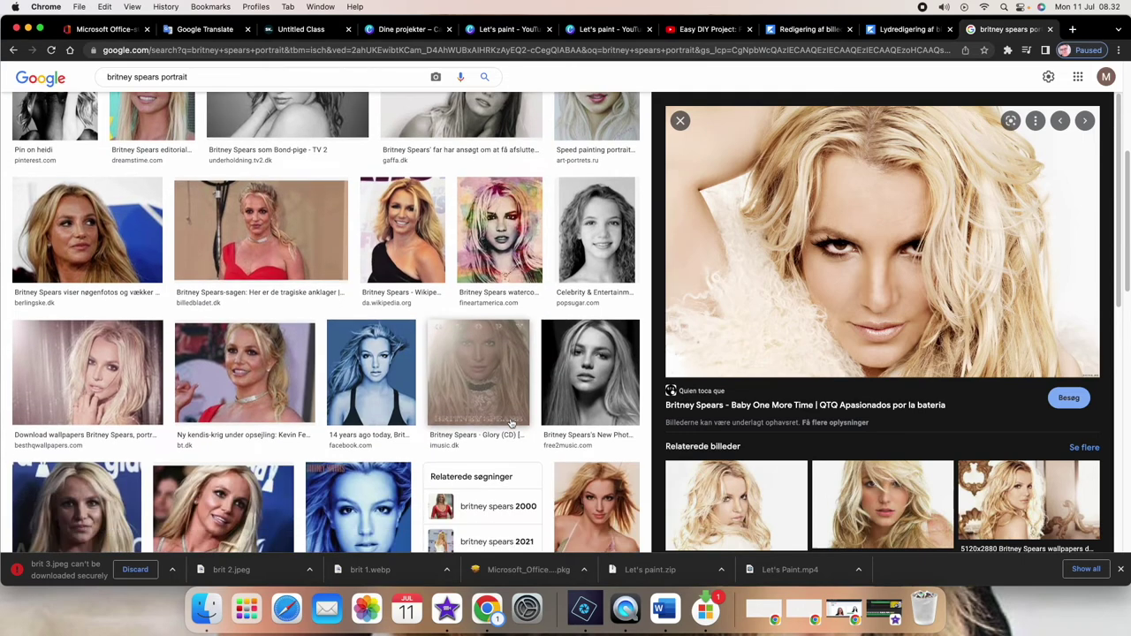
pyautogui.scroll(-3, 511, 425)
pyautogui.scroll(-3, 511, 425)
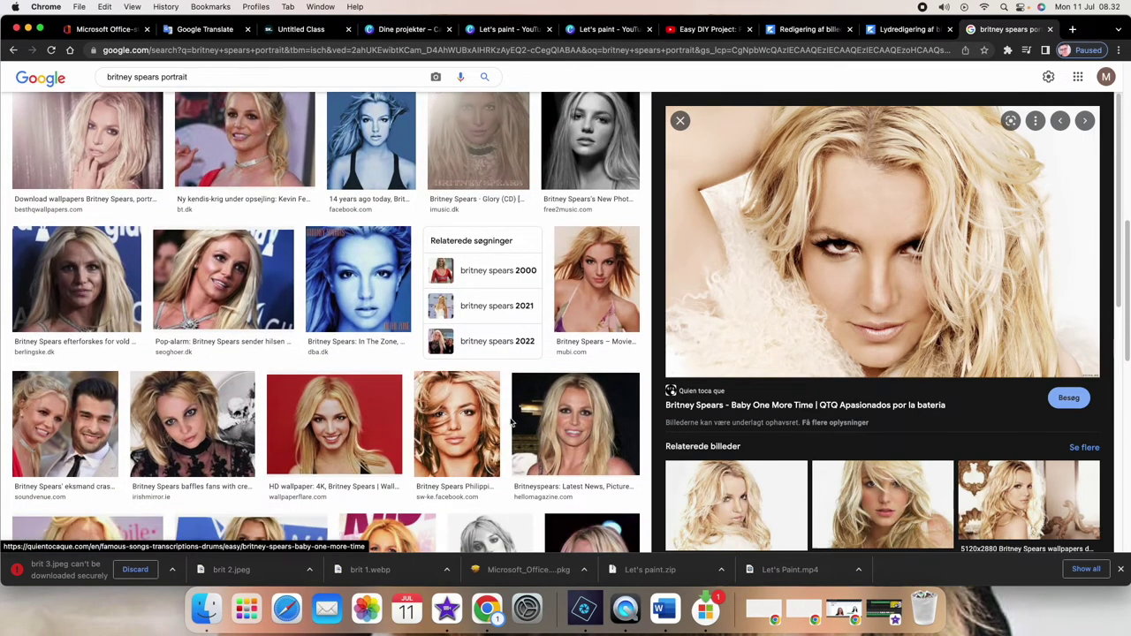
pyautogui.scroll(-3, 511, 423)
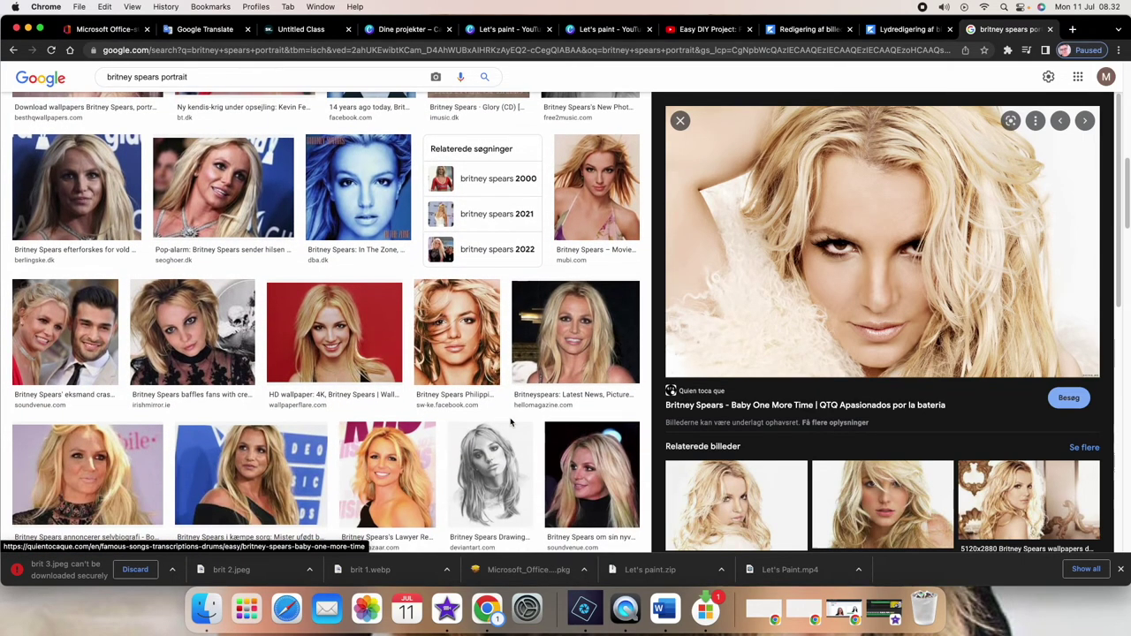
pyautogui.scroll(-3, 511, 423)
pyautogui.scroll(-3, 511, 425)
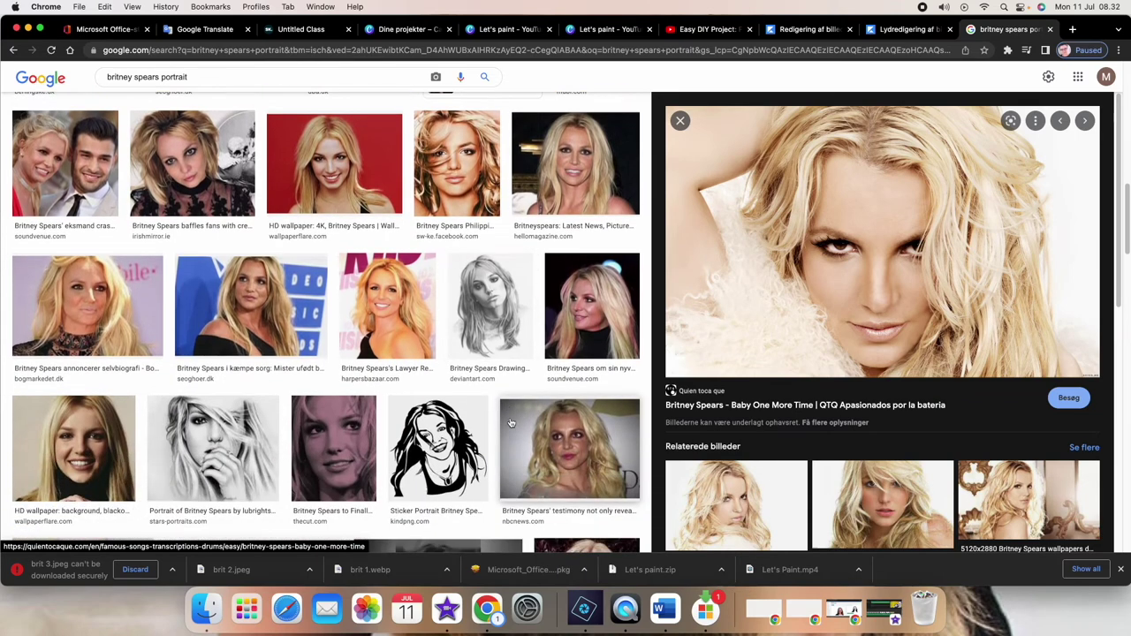
pyautogui.scroll(-3, 511, 423)
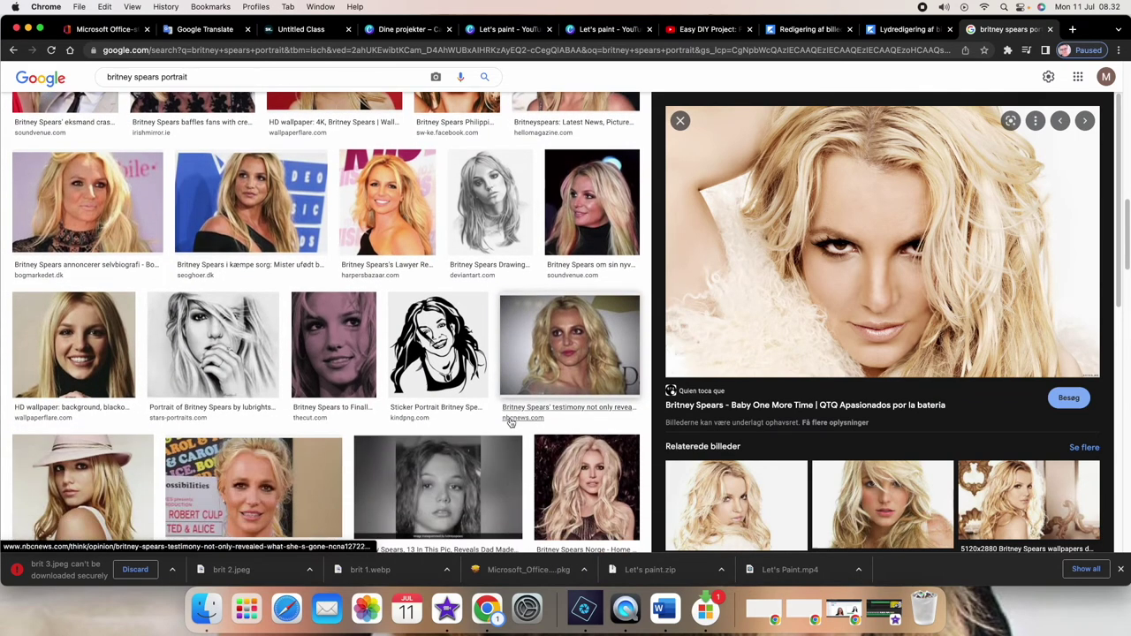
pyautogui.scroll(-3, 459, 416)
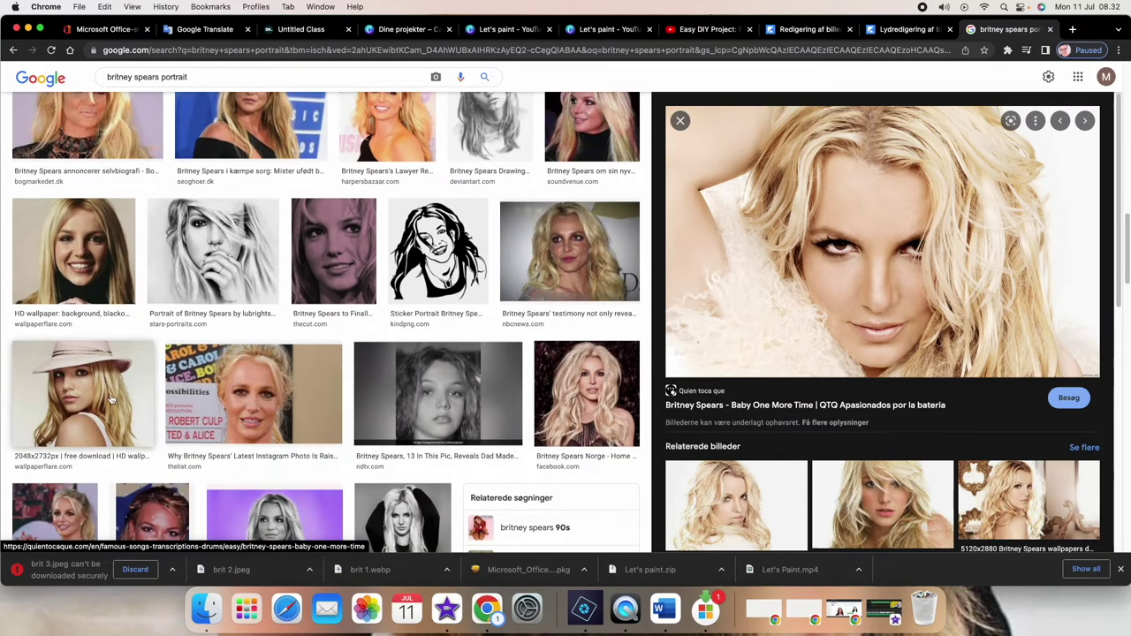
pyautogui.click(147, 391)
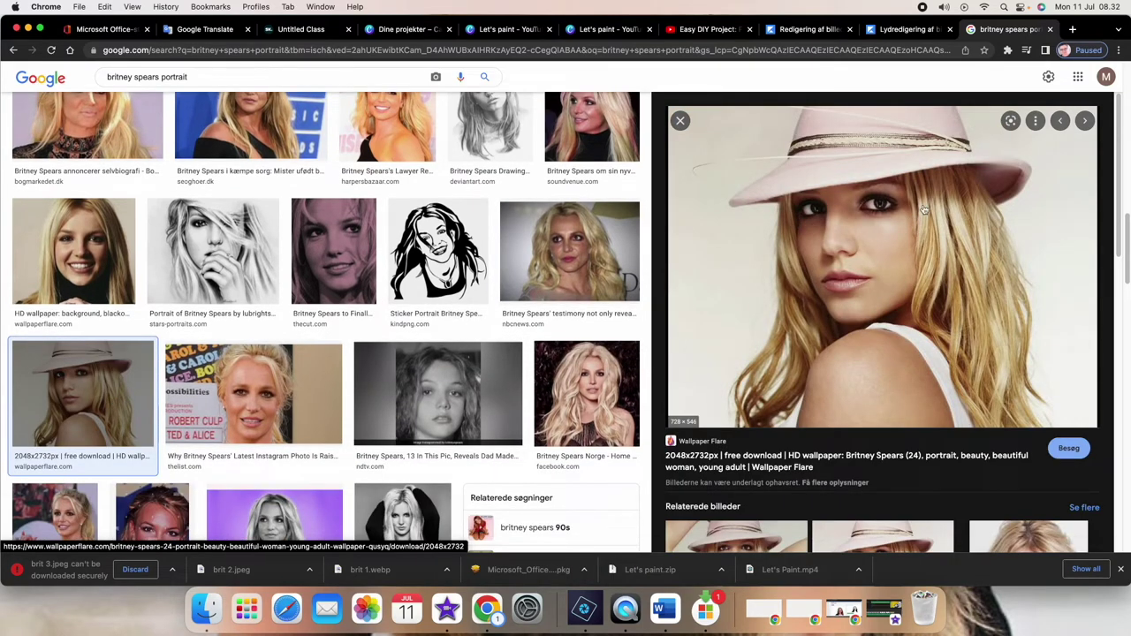
pyautogui.rightClick(884, 251)
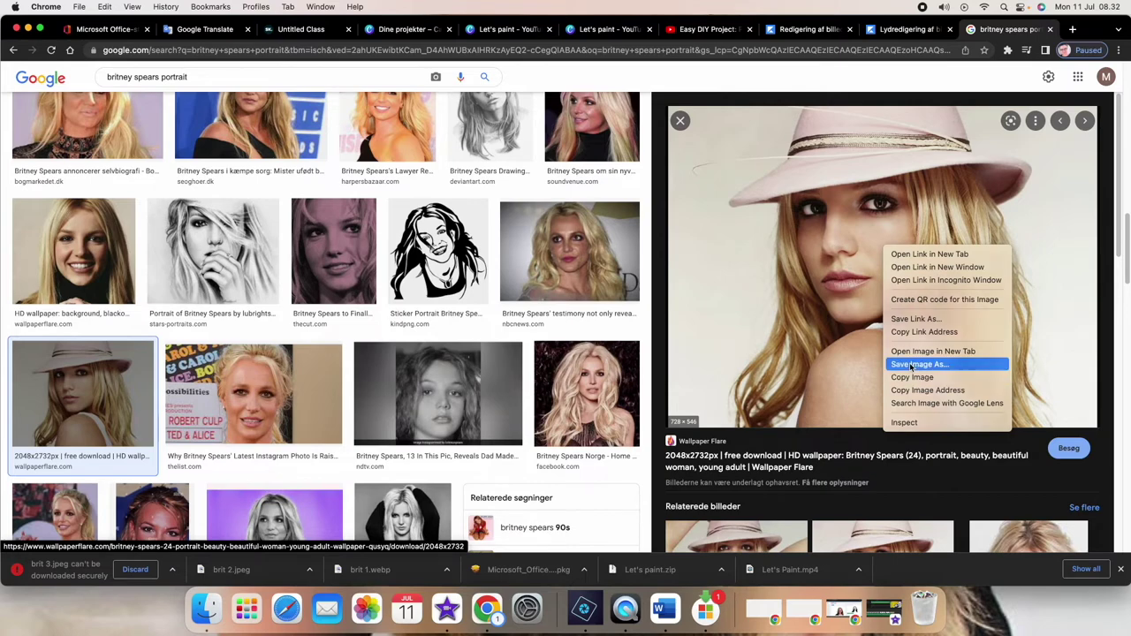
pyautogui.click(915, 364)
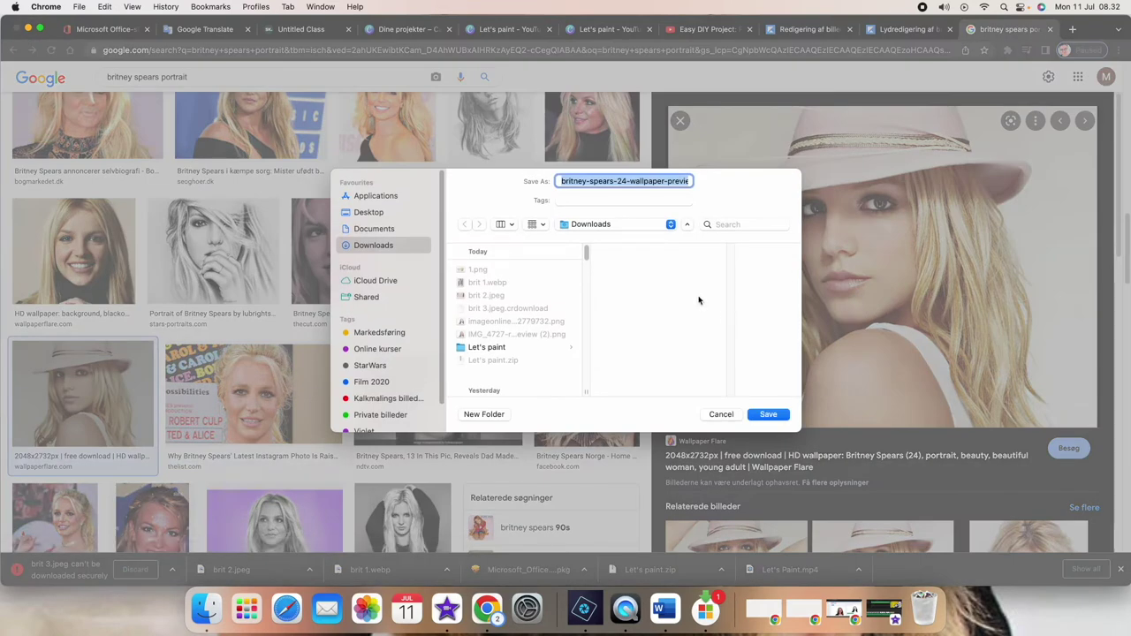
pyautogui.write('brit 4')
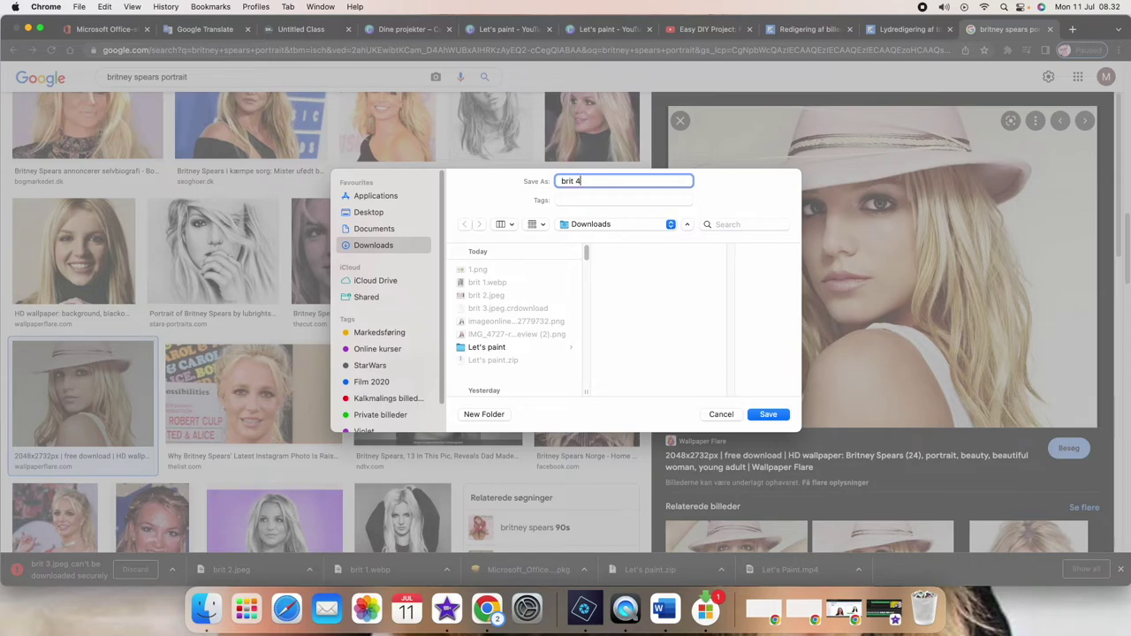
pyautogui.press('Return')
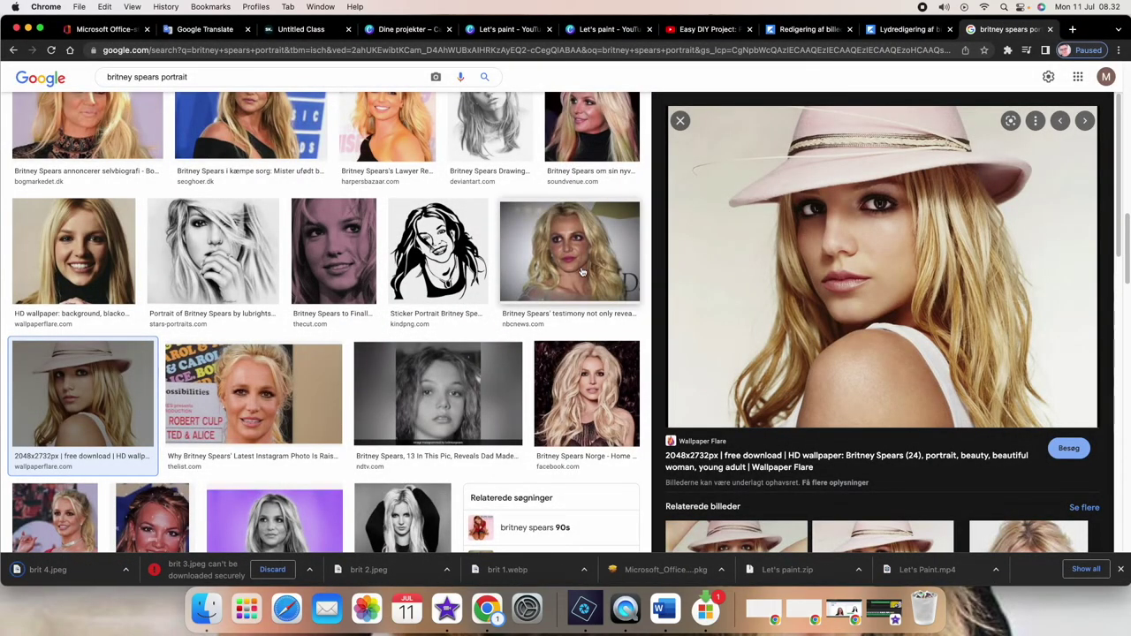
# Step: Switch to Word and replace the stencil portrait with brit 2.jpeg and brit 4.jpeg from Downloads, separated by a line break
pyautogui.click(669, 612)
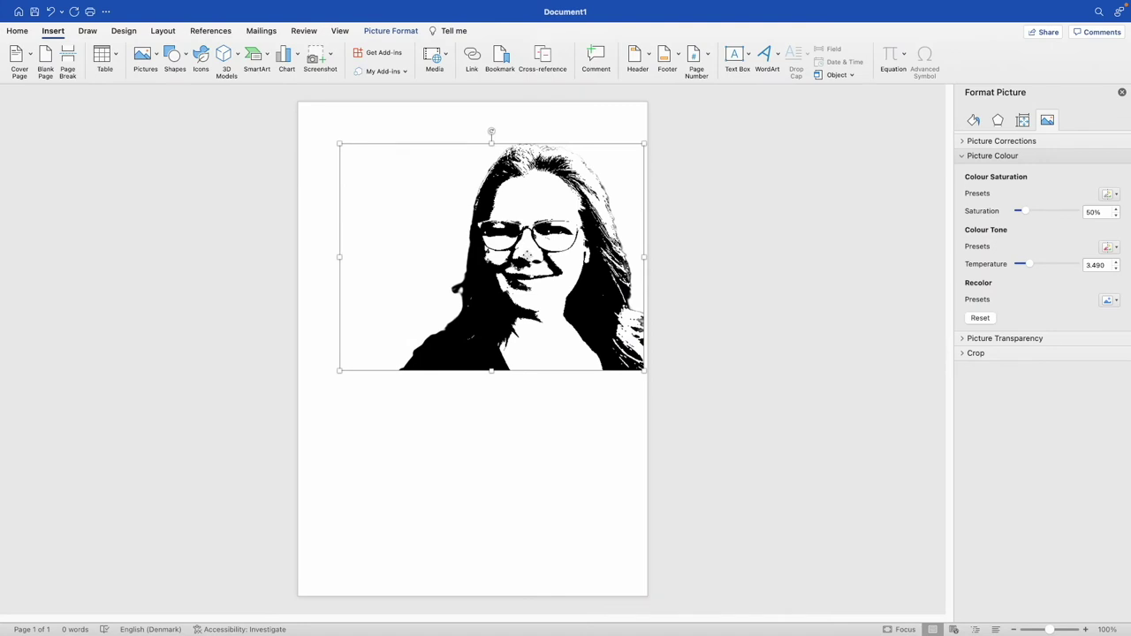
pyautogui.press('Delete')
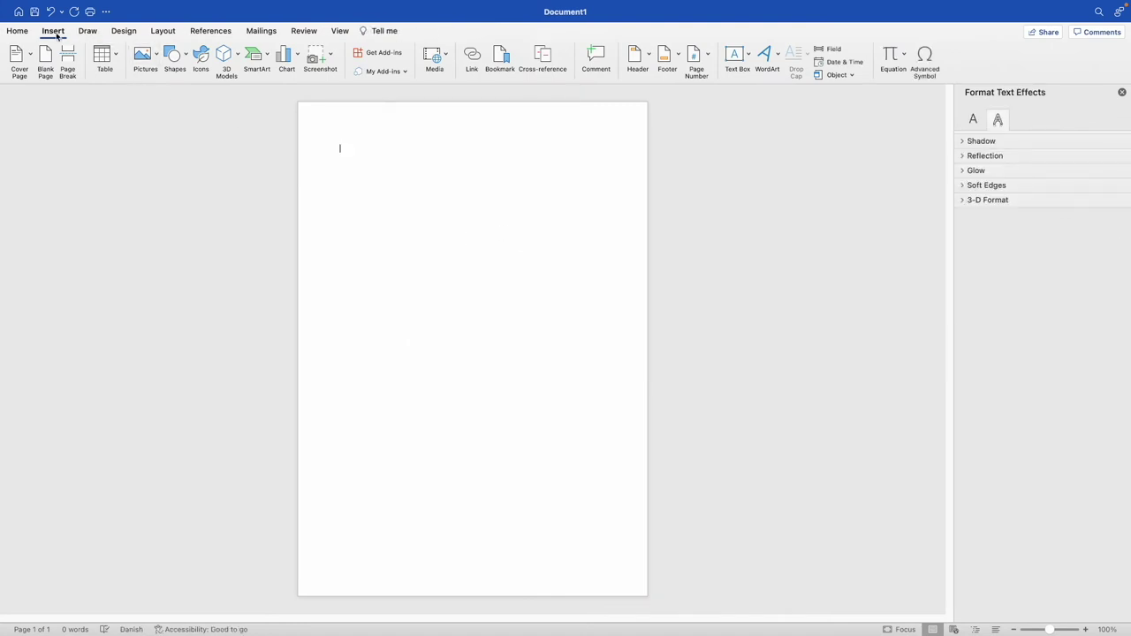
pyautogui.click(143, 55)
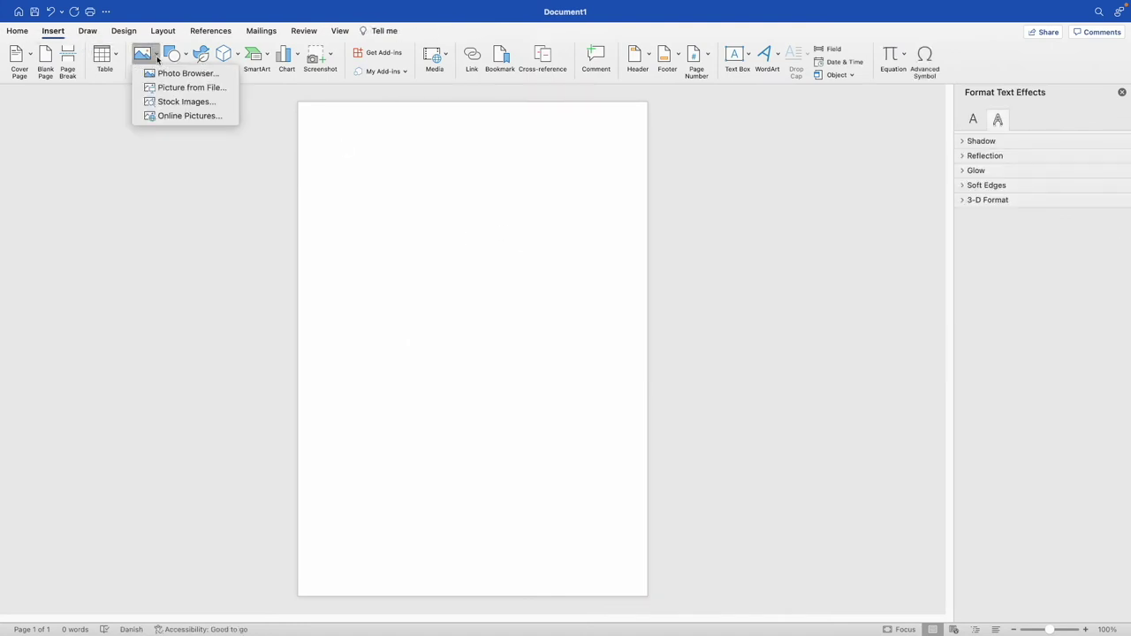
pyautogui.click(181, 89)
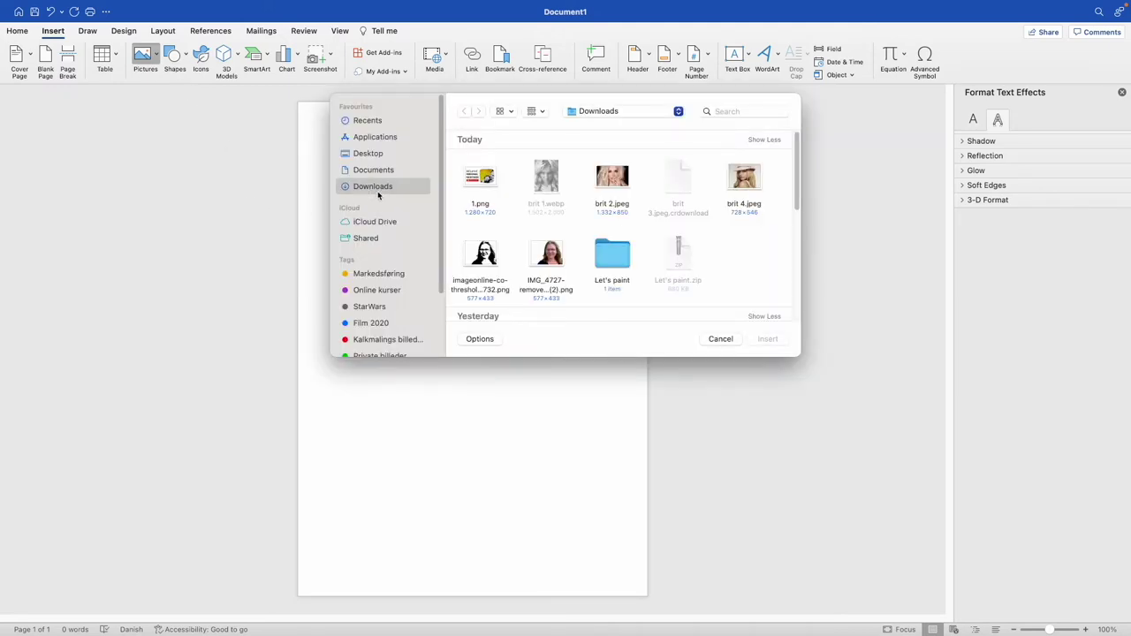
pyautogui.click(613, 182)
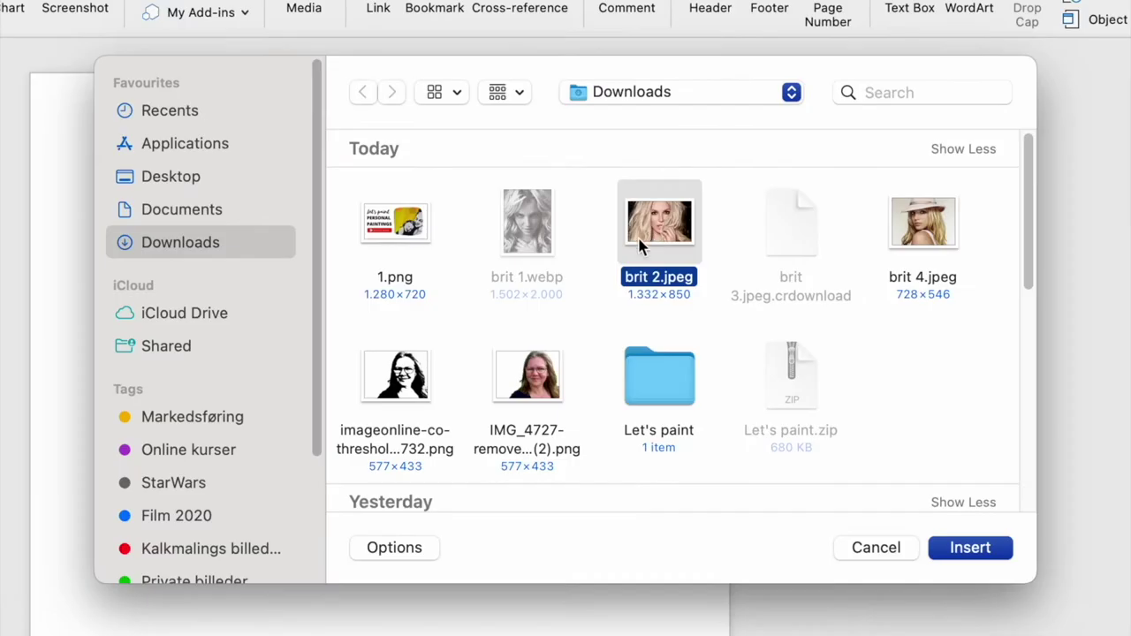
pyautogui.keyDown('super'); pyautogui.click(939, 235); pyautogui.keyUp('super')
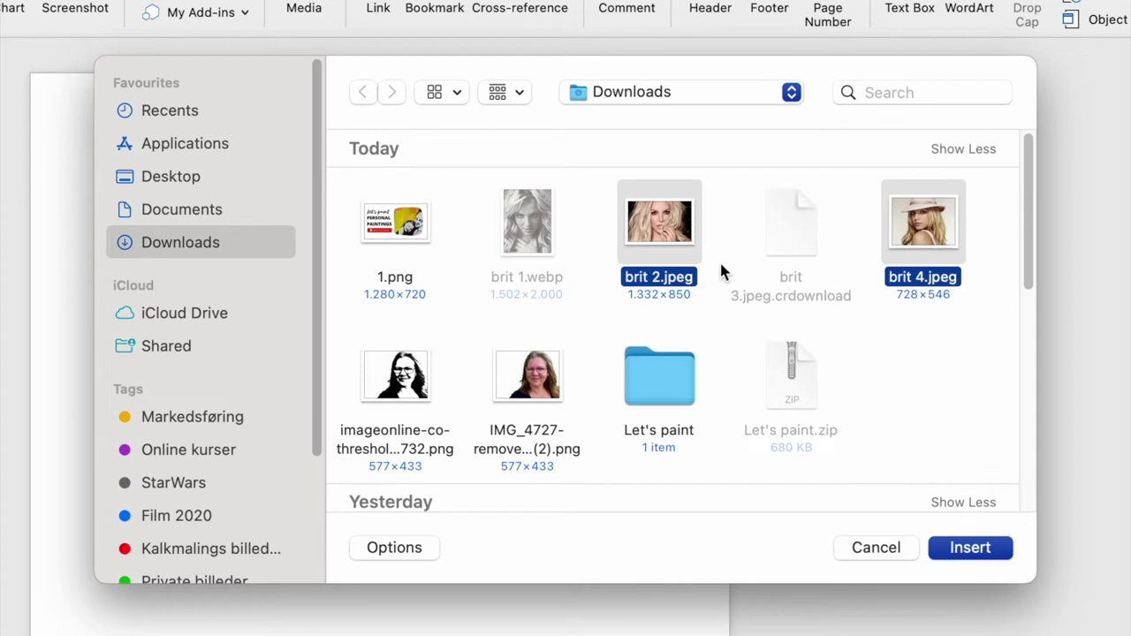
pyautogui.click(965, 547)
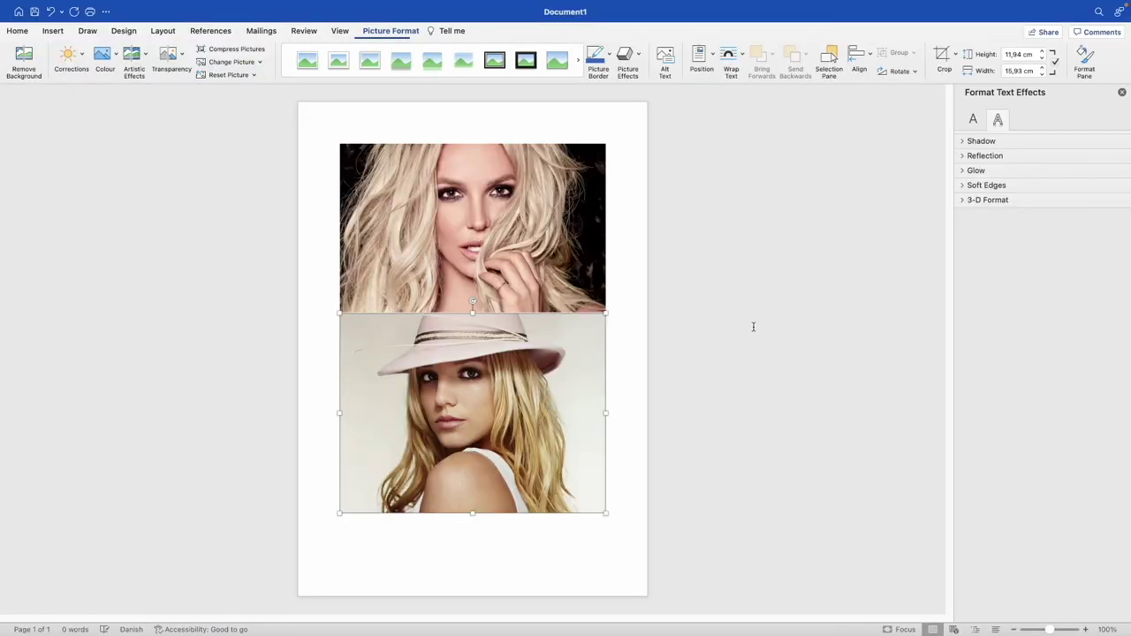
pyautogui.click(610, 279)
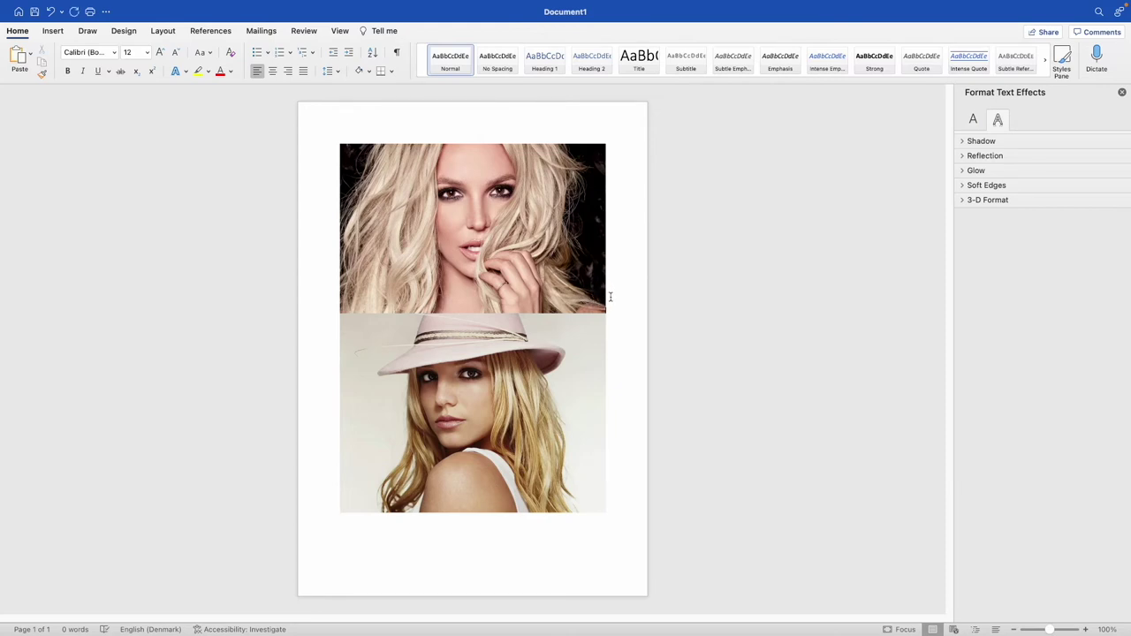
pyautogui.press('Return')
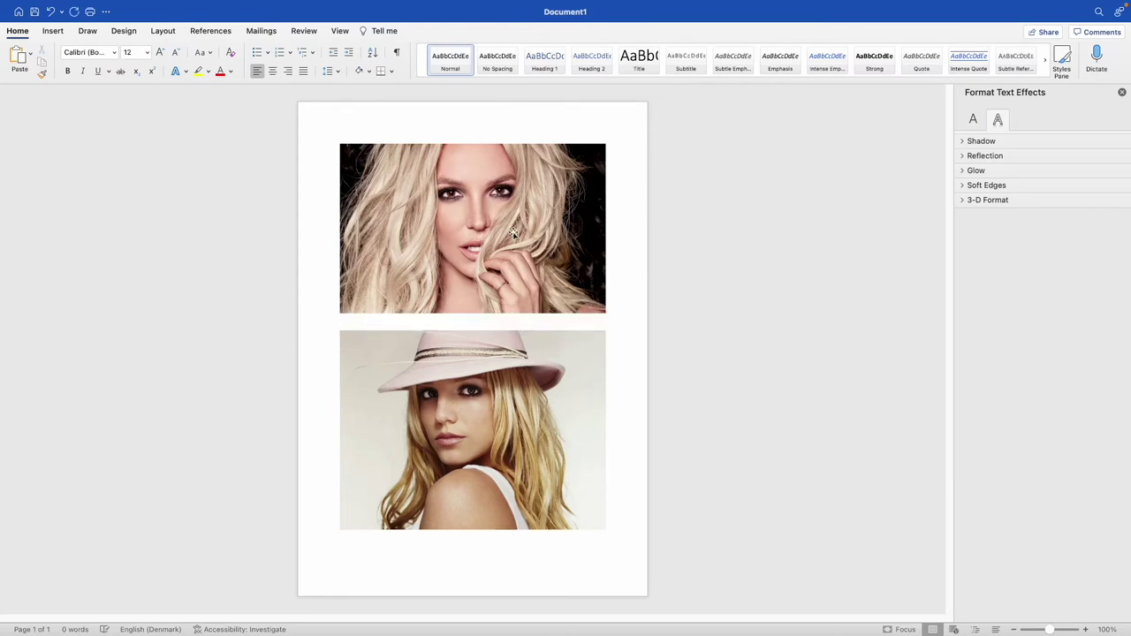
# Step: Try recolouring the upper portrait with a black-and-white preset, 400% saturation and an adjusted colour temperature
pyautogui.rightClick(513, 234)
pyautogui.click(562, 452)
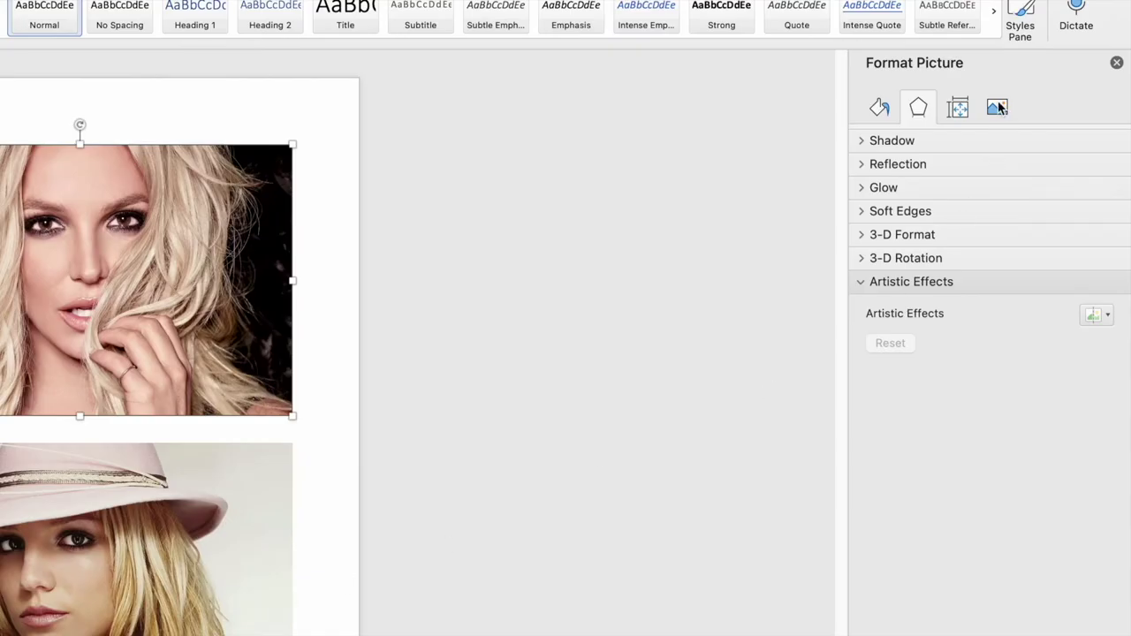
pyautogui.click(1047, 120)
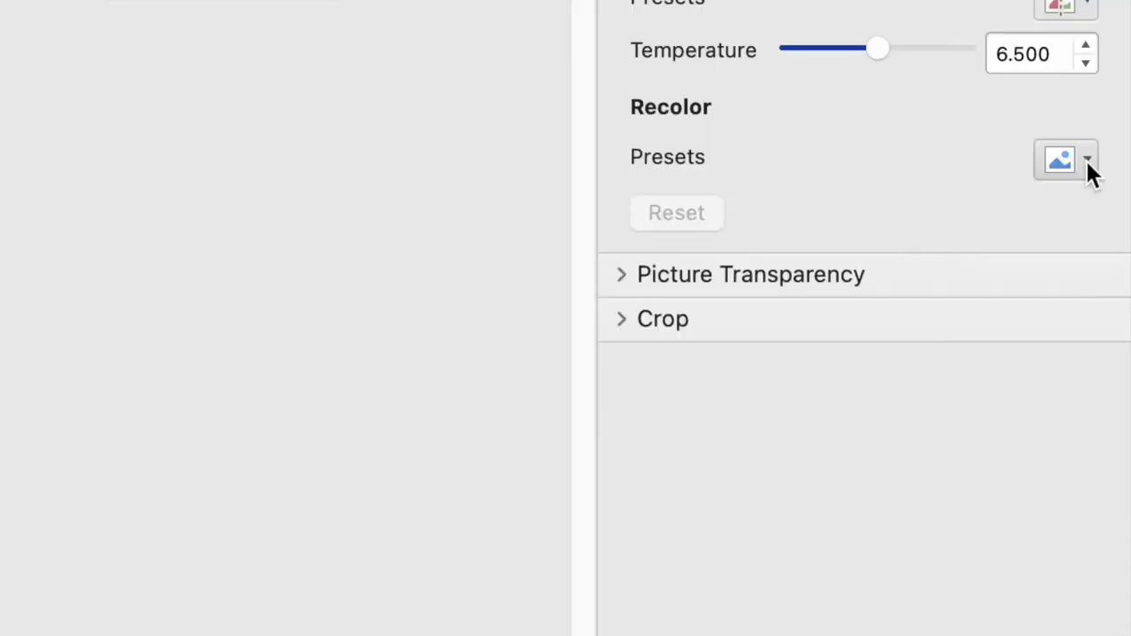
pyautogui.click(1111, 397)
pyautogui.click(1032, 442)
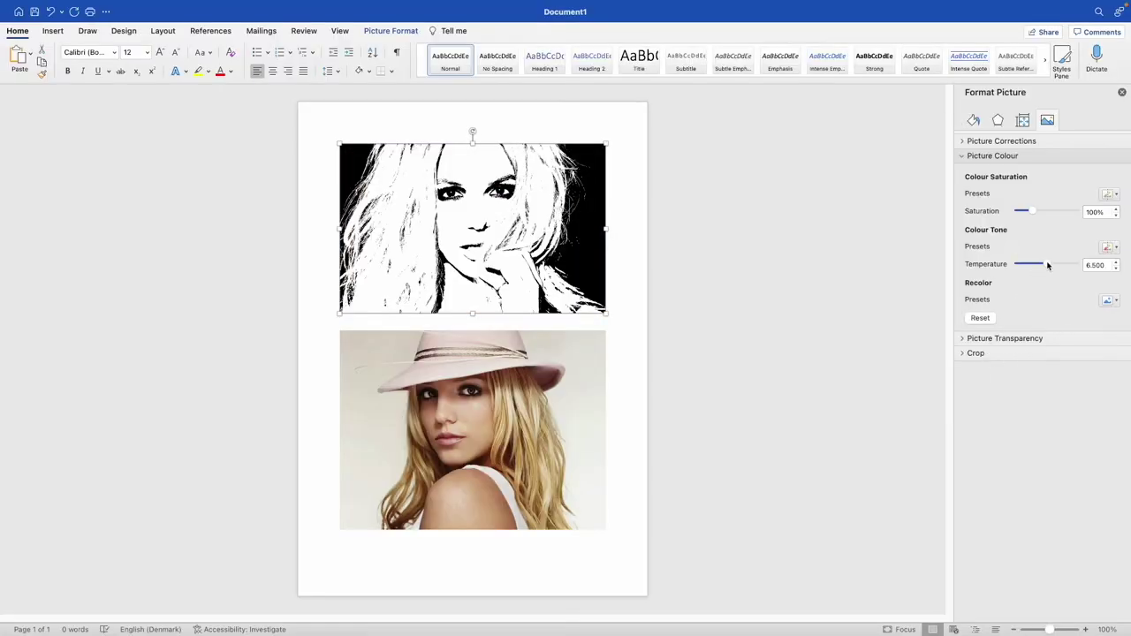
pyautogui.moveTo(1045, 214); pyautogui.dragTo(1078, 222)
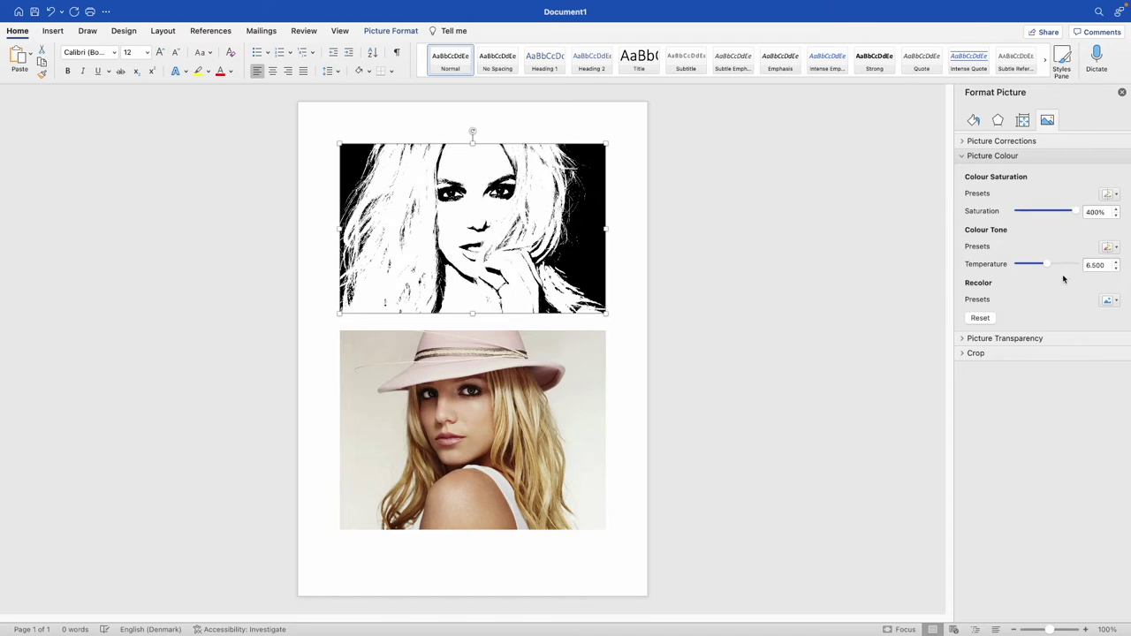
pyautogui.moveTo(1050, 265); pyautogui.dragTo(1065, 267)
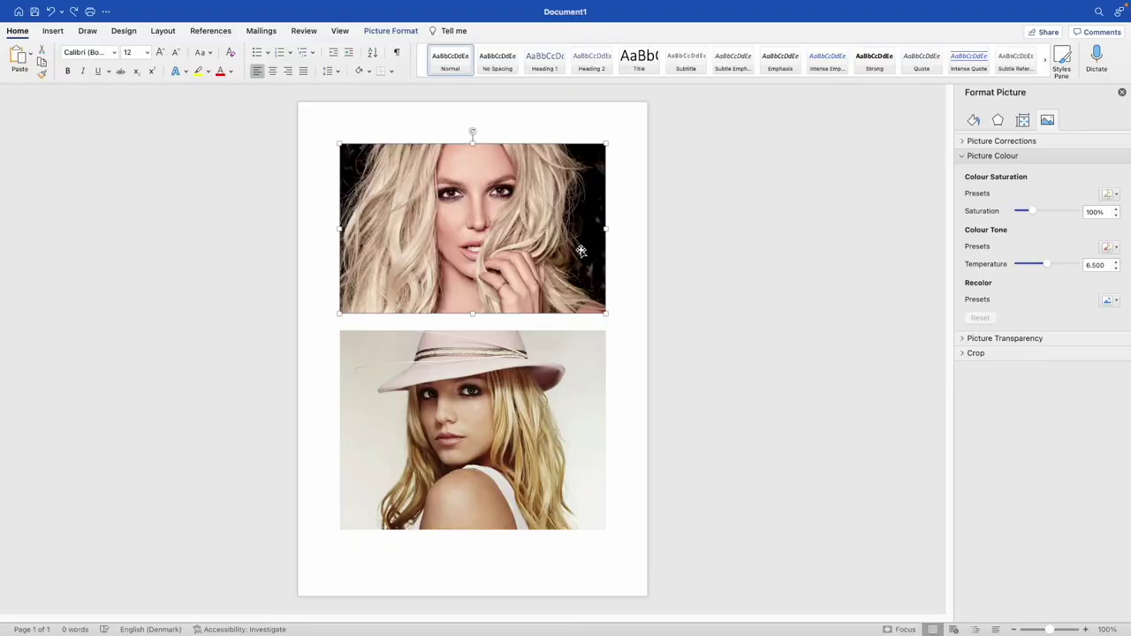
# Step: Recolour the upper portrait with a black-and-white preset, using 376% saturation and a colour temperature of 3.772
pyautogui.rightClick(771, 323)
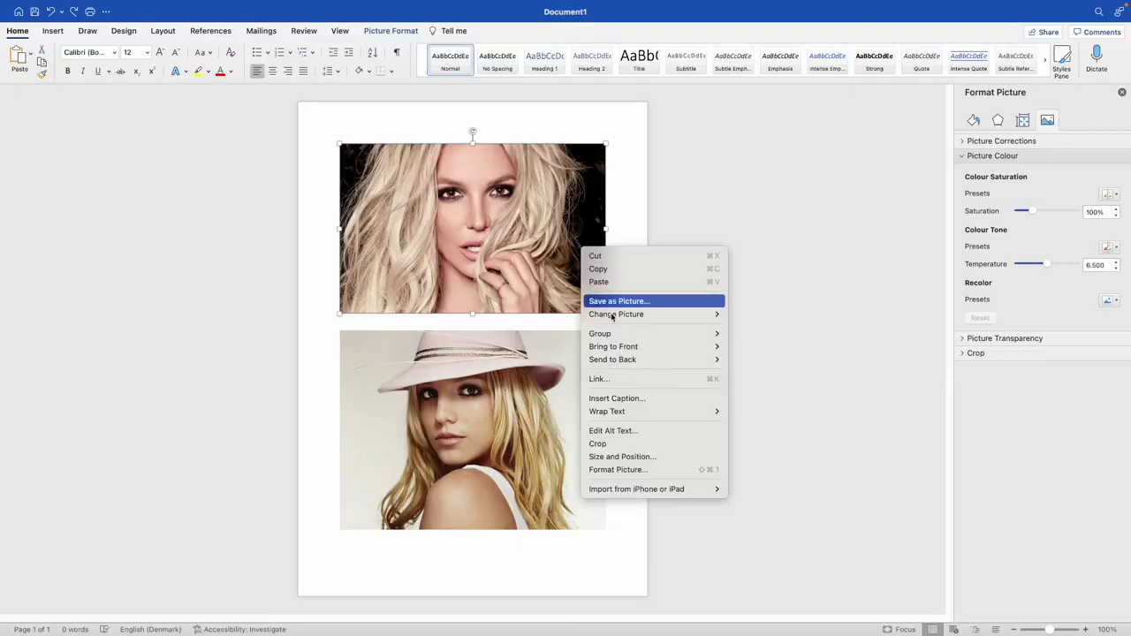
pyautogui.click(639, 471)
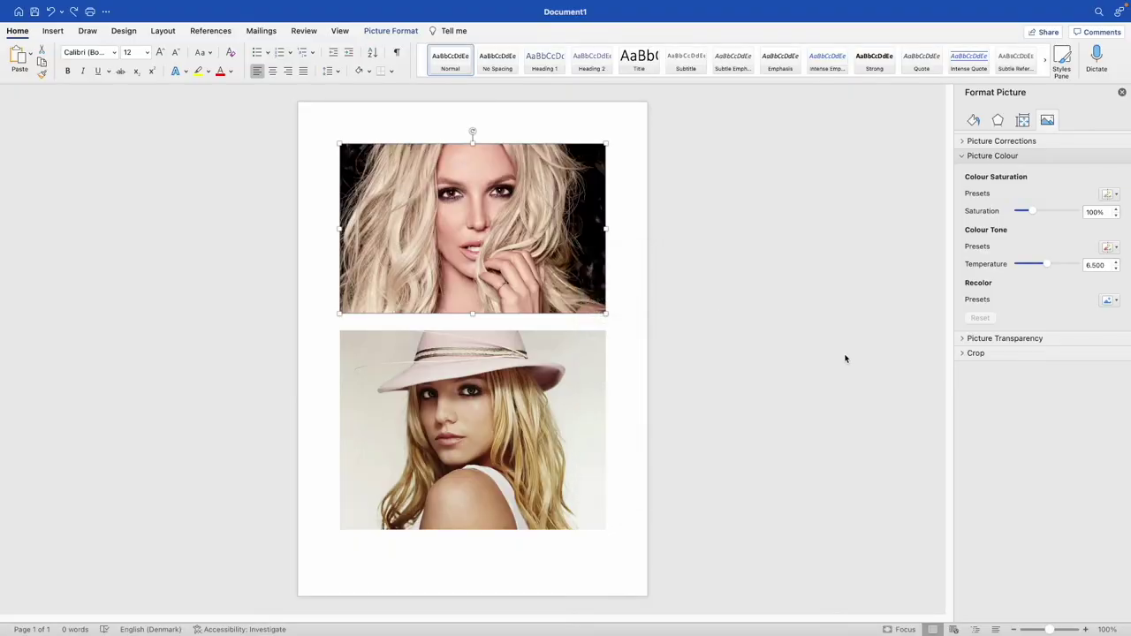
pyautogui.click(1047, 122)
pyautogui.click(1112, 302)
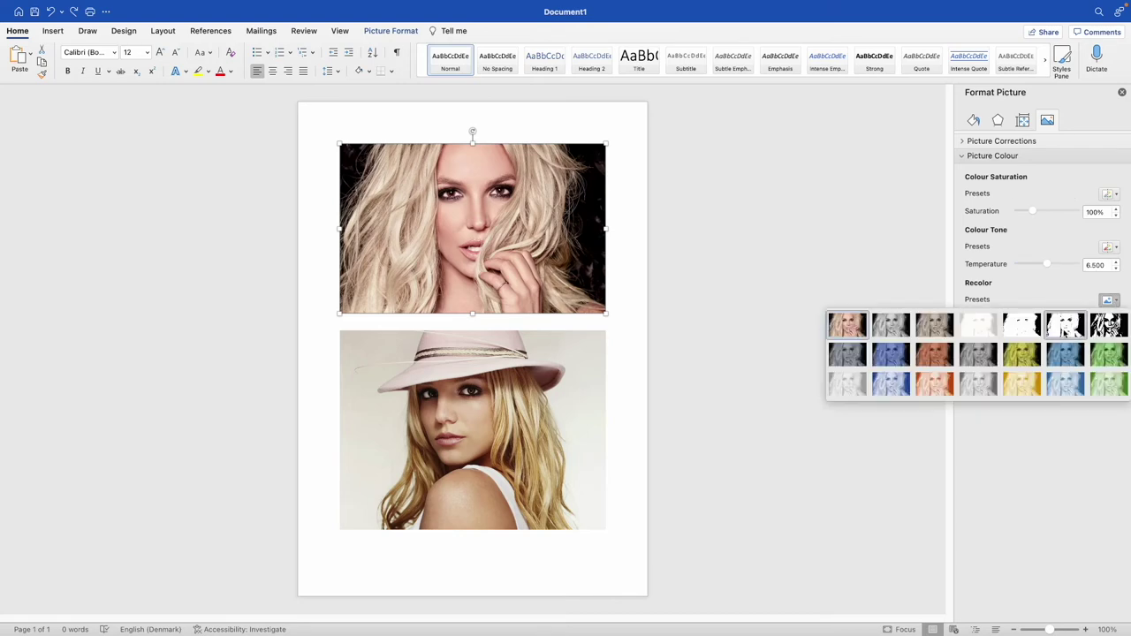
pyautogui.click(1043, 325)
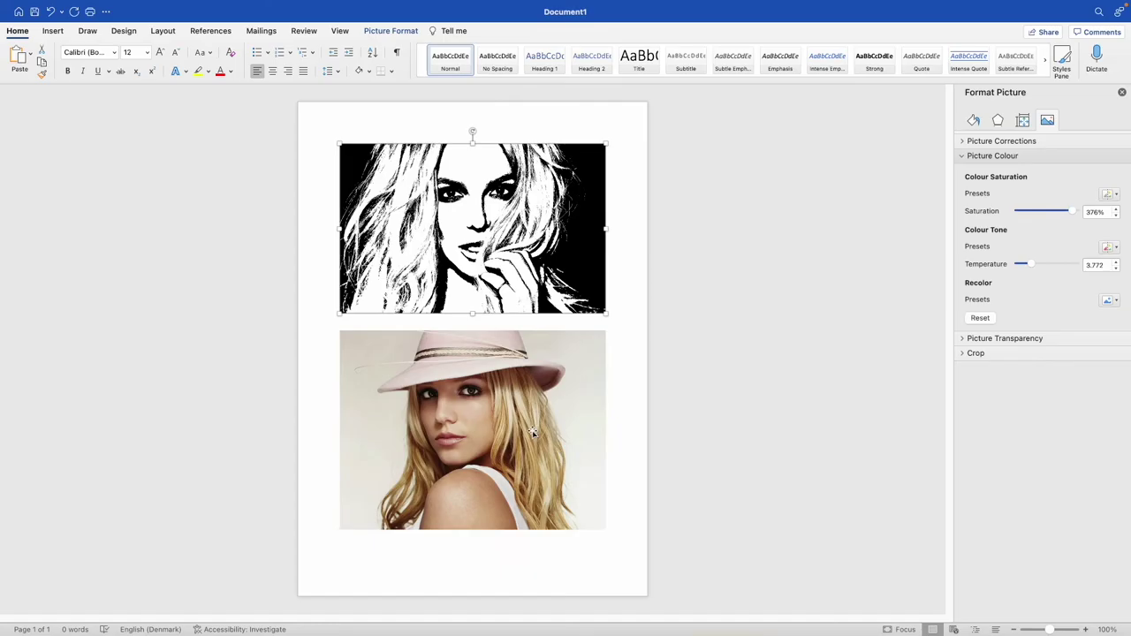
# Step: Recolour the lower hat portrait with a black-and-white preset, using 277% saturation and a colour temperature of 3.601
pyautogui.click(555, 433)
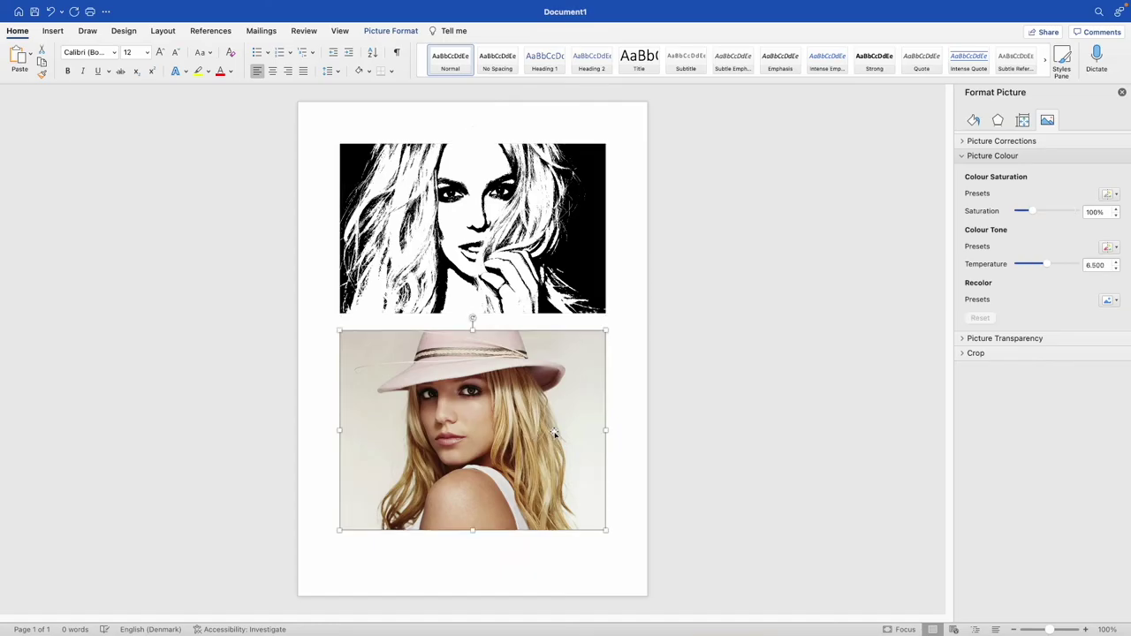
pyautogui.rightClick(494, 412)
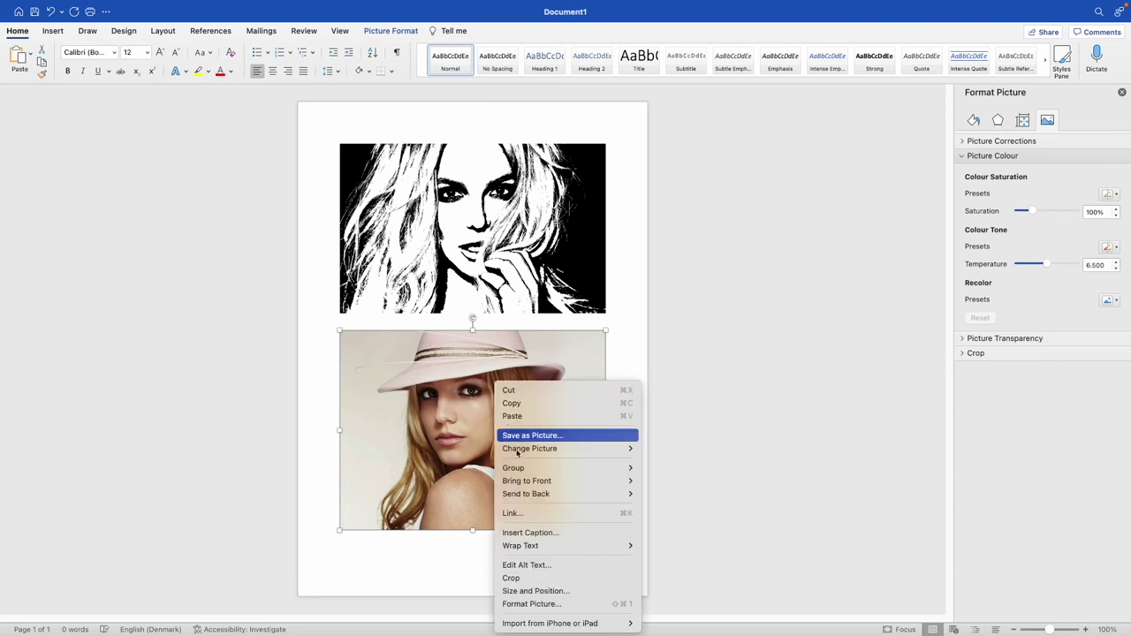
pyautogui.click(531, 603)
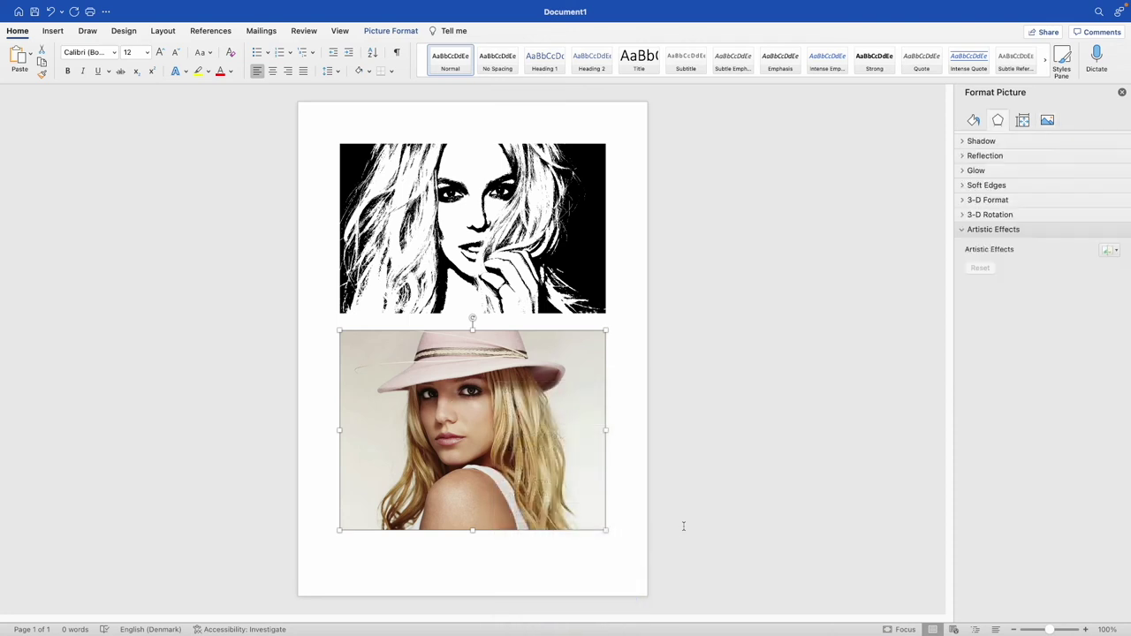
pyautogui.click(1047, 121)
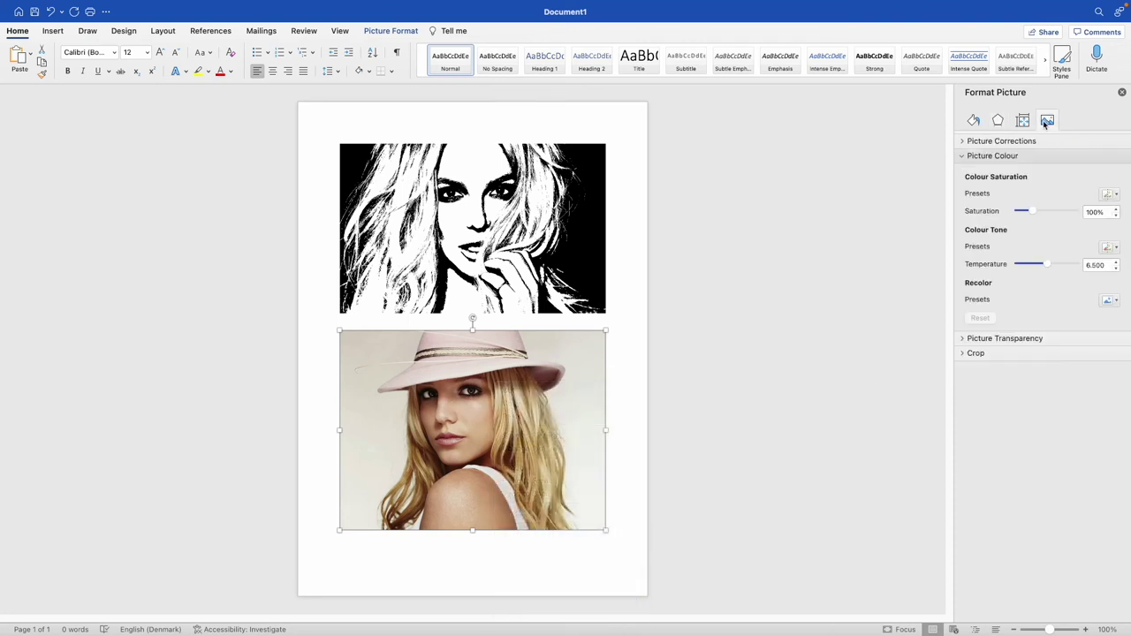
pyautogui.click(1115, 302)
pyautogui.click(1067, 336)
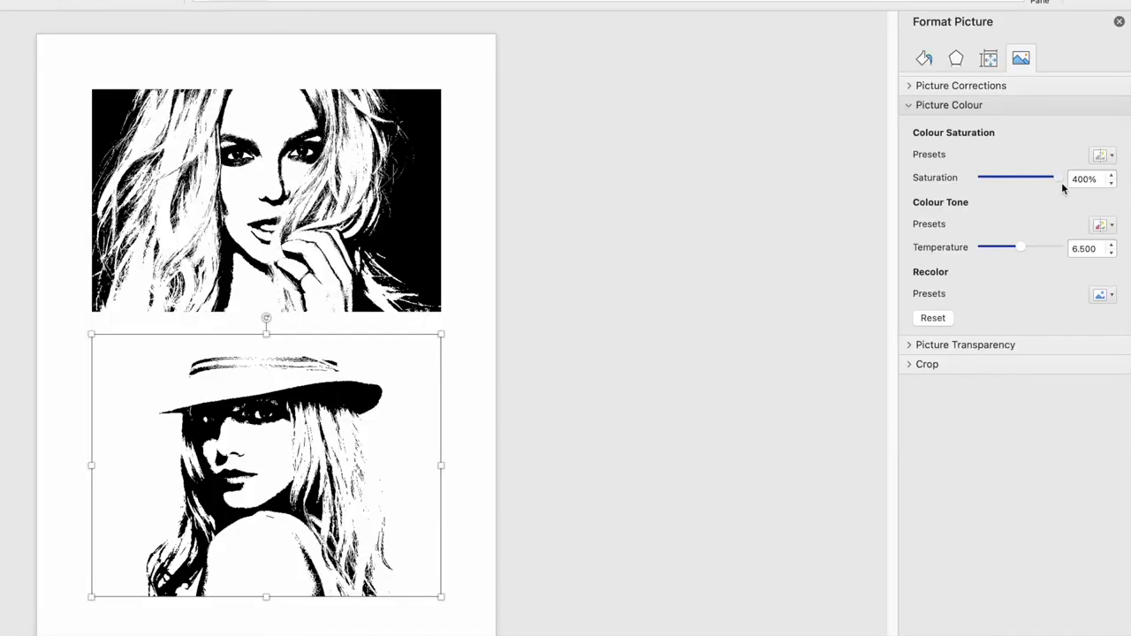
pyautogui.moveTo(1061, 184); pyautogui.dragTo(1036, 178)
pyautogui.moveTo(1021, 246)
pyautogui.mouseDown()
pyautogui.moveTo(1048, 248)
pyautogui.moveTo(988, 246)
pyautogui.moveTo(1000, 247)
pyautogui.mouseUp()
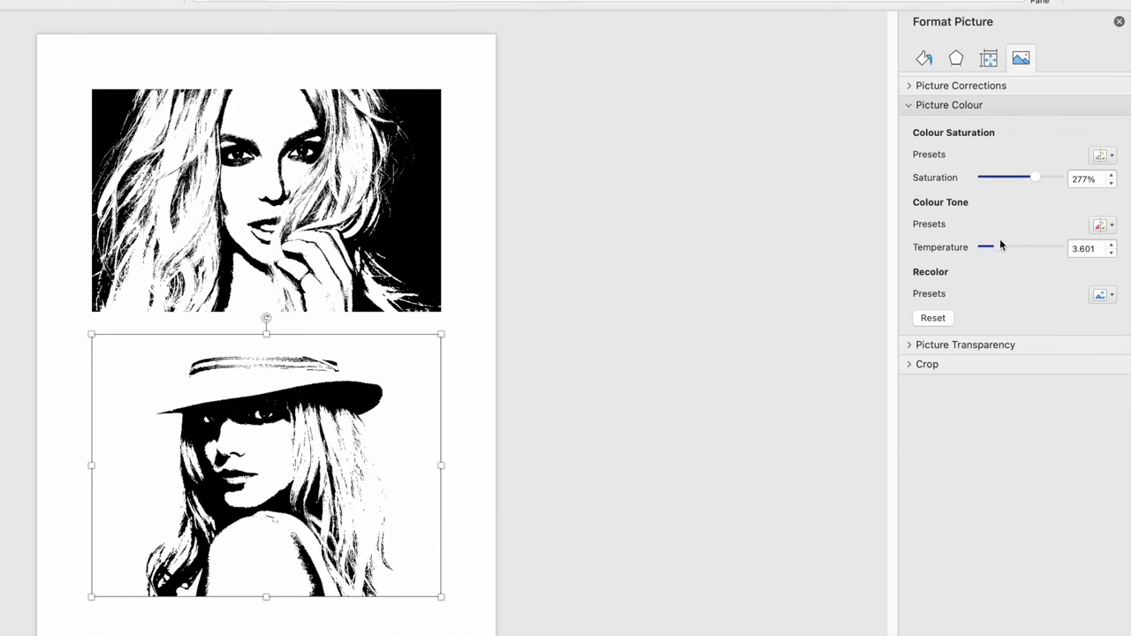